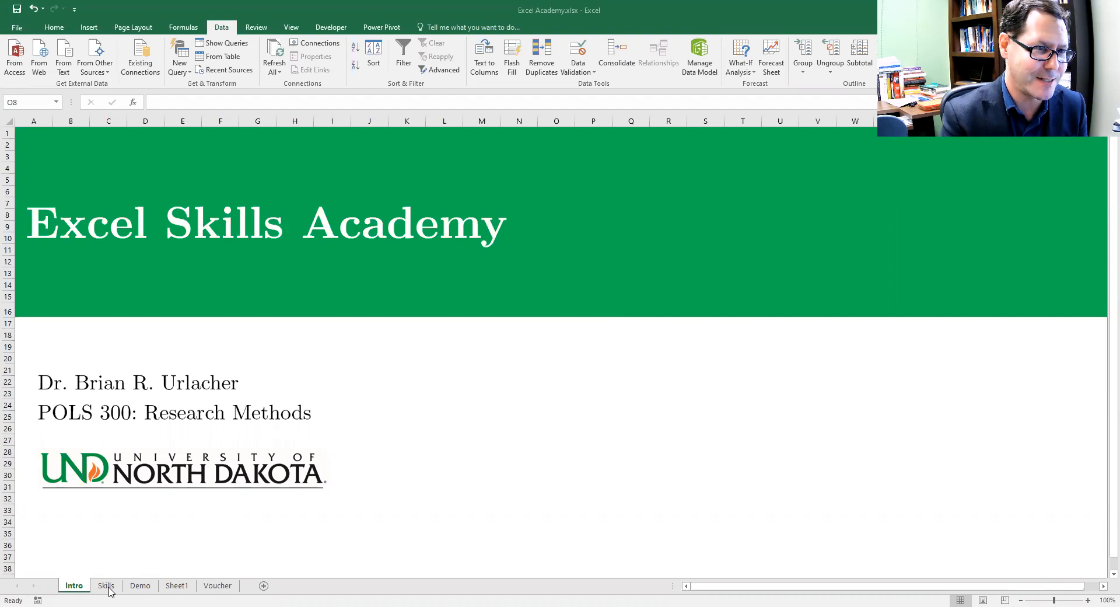
# - Open the Skills sheet and review the skills listed for Data Wrangling and Data Cleaning
pyautogui.click(107, 586)
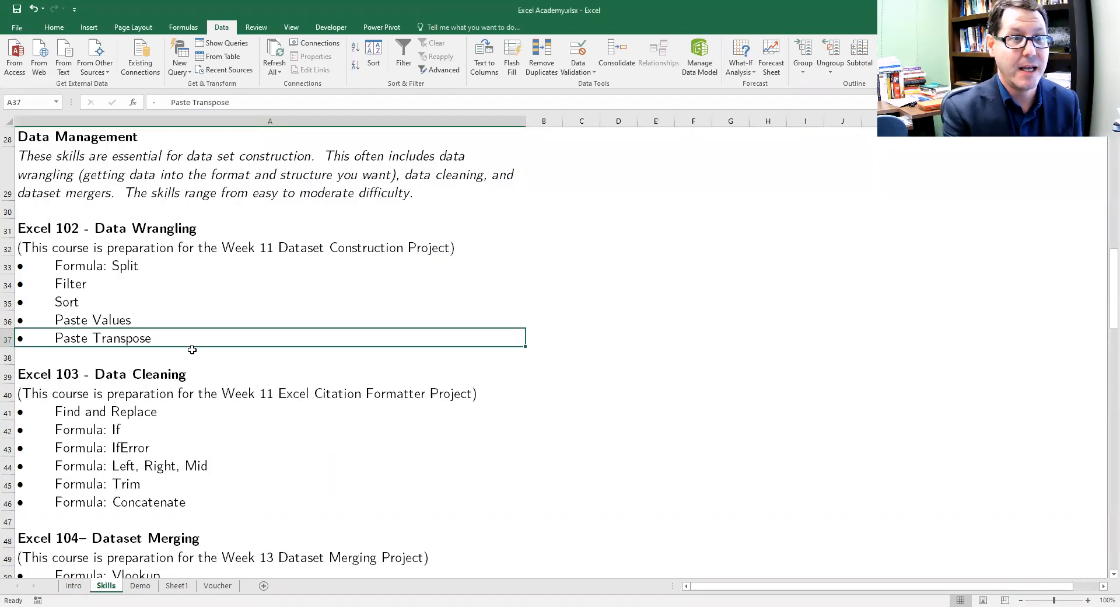
pyautogui.scroll(-5, 166, 428)
pyautogui.scroll(5, 166, 428)
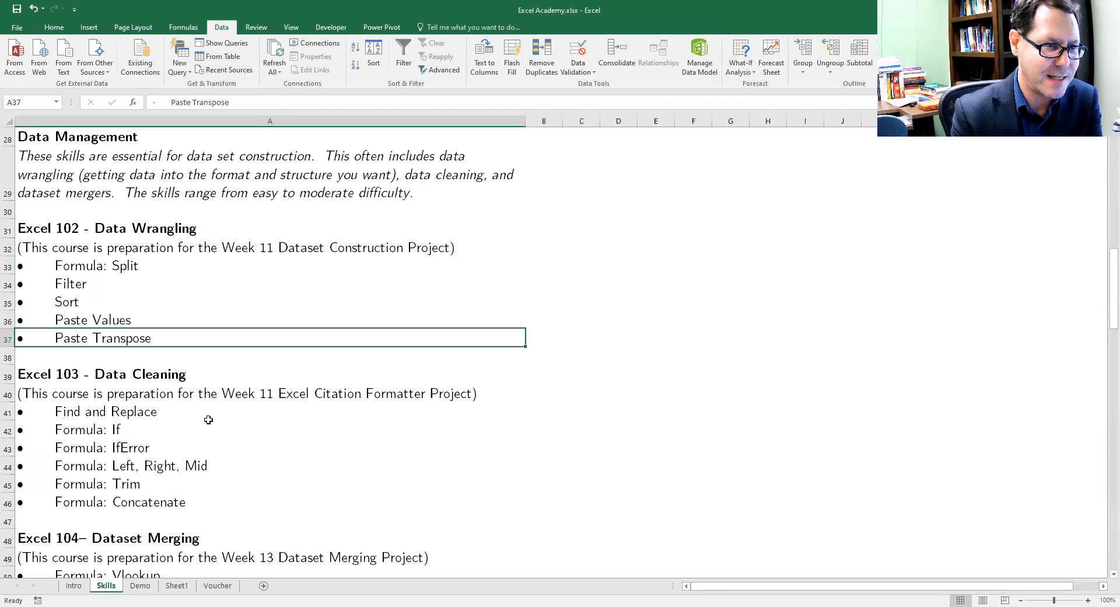
pyautogui.click(173, 521)
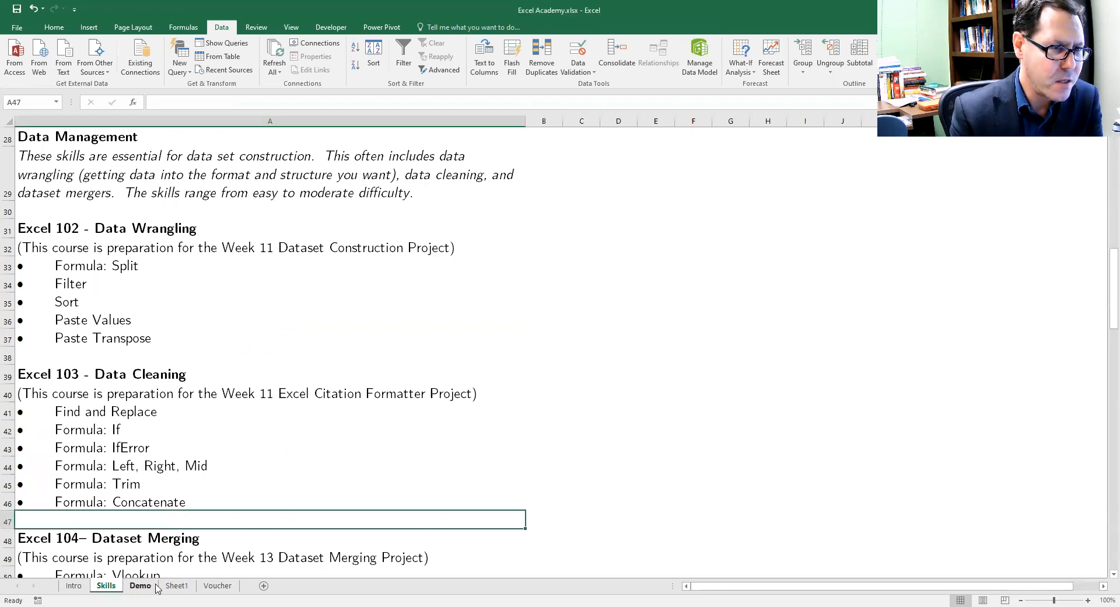
# - Open the Demo sheet and examine the column headers from Name to Researcher
pyautogui.click(149, 586)
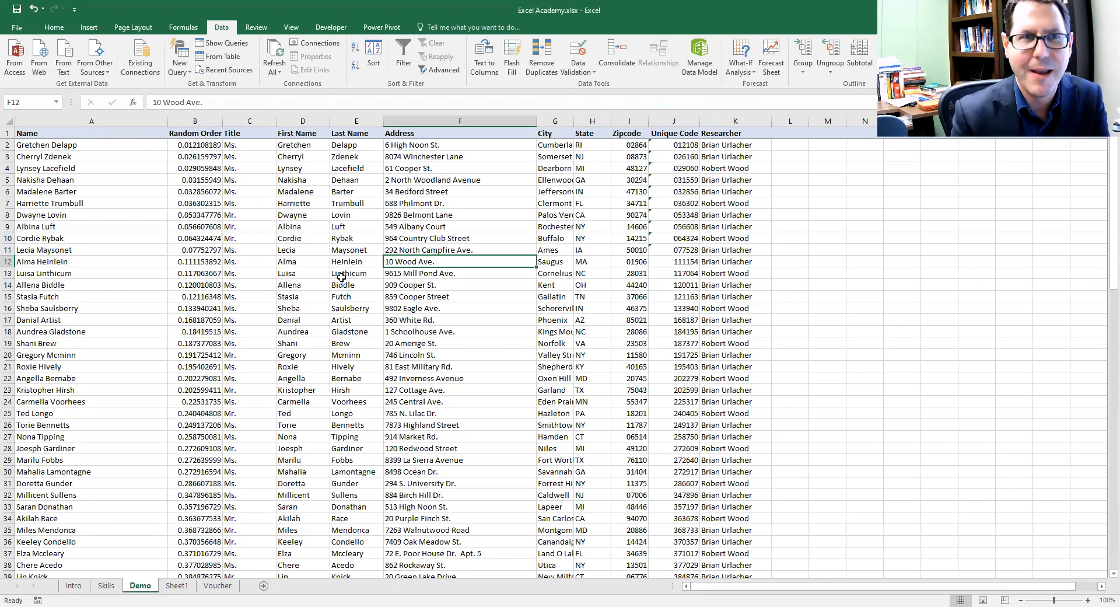
pyautogui.click(462, 180)
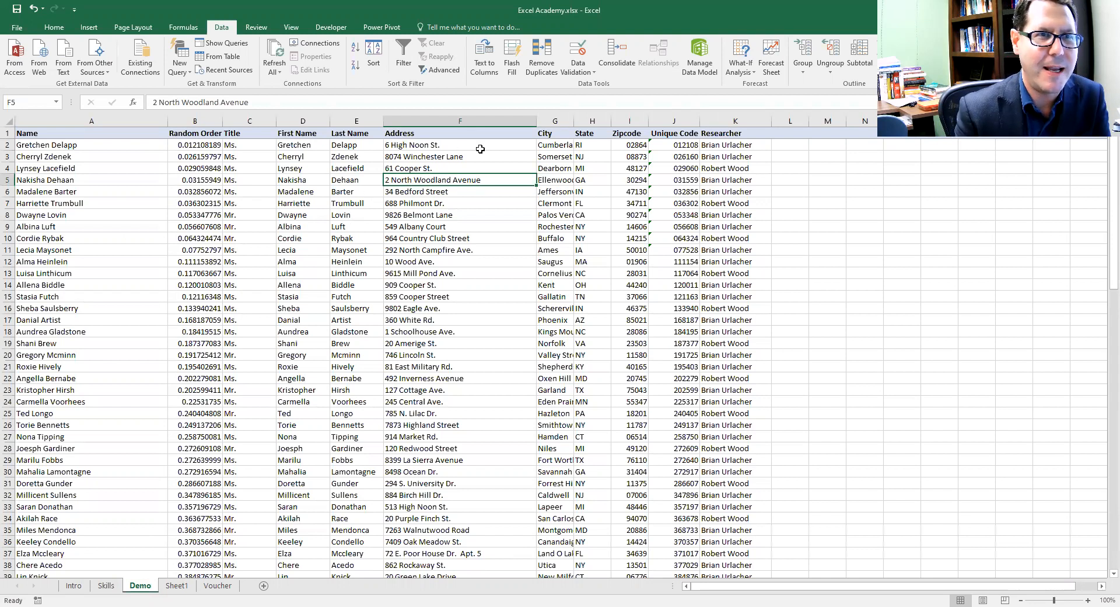
pyautogui.moveTo(30, 130); pyautogui.dragTo(752, 130)
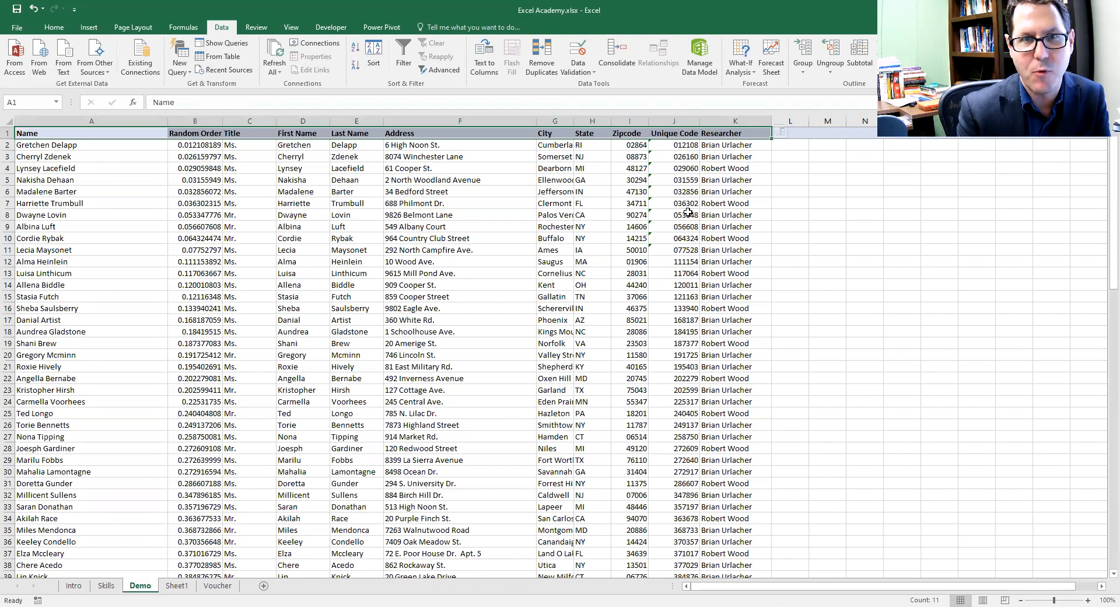
pyautogui.click(529, 177)
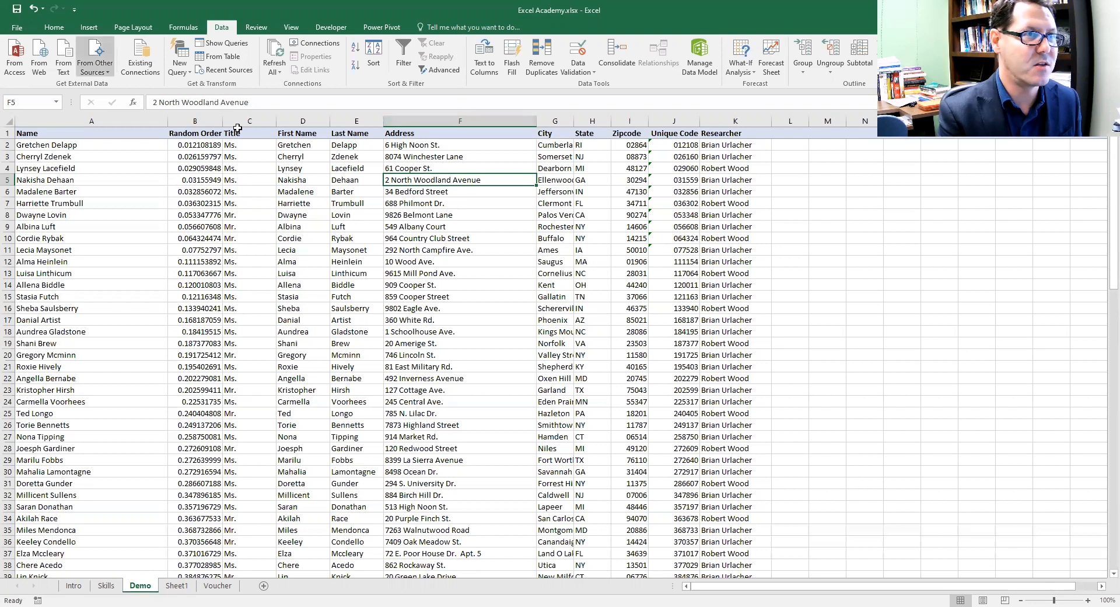
# - Turn on filtering for the entire Demo sheet so every header from Name to Researcher gets a filter
pyautogui.click(54, 25)
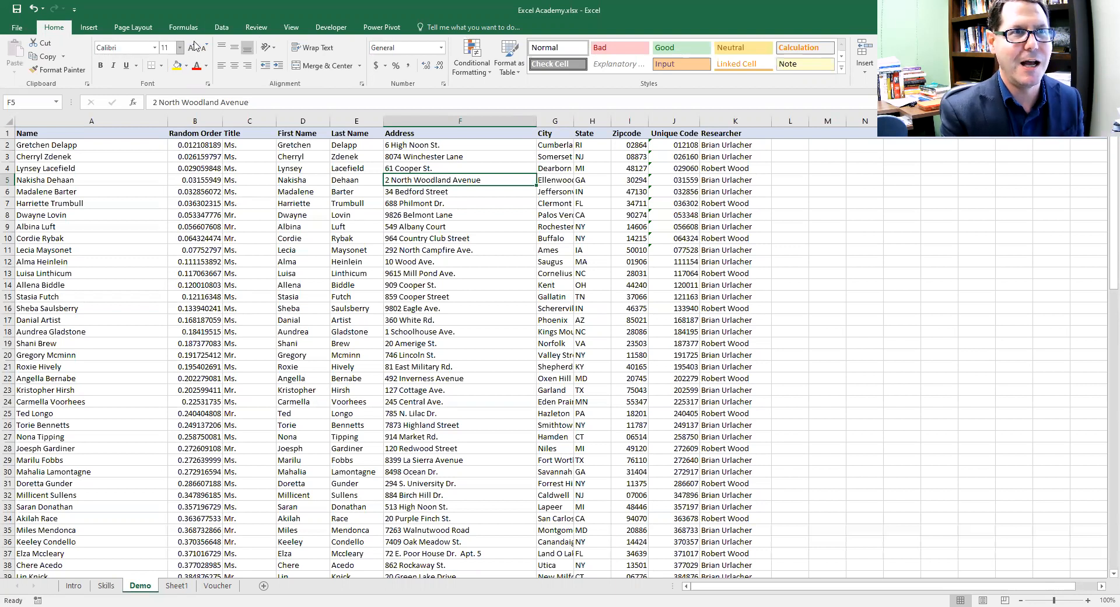
pyautogui.click(220, 29)
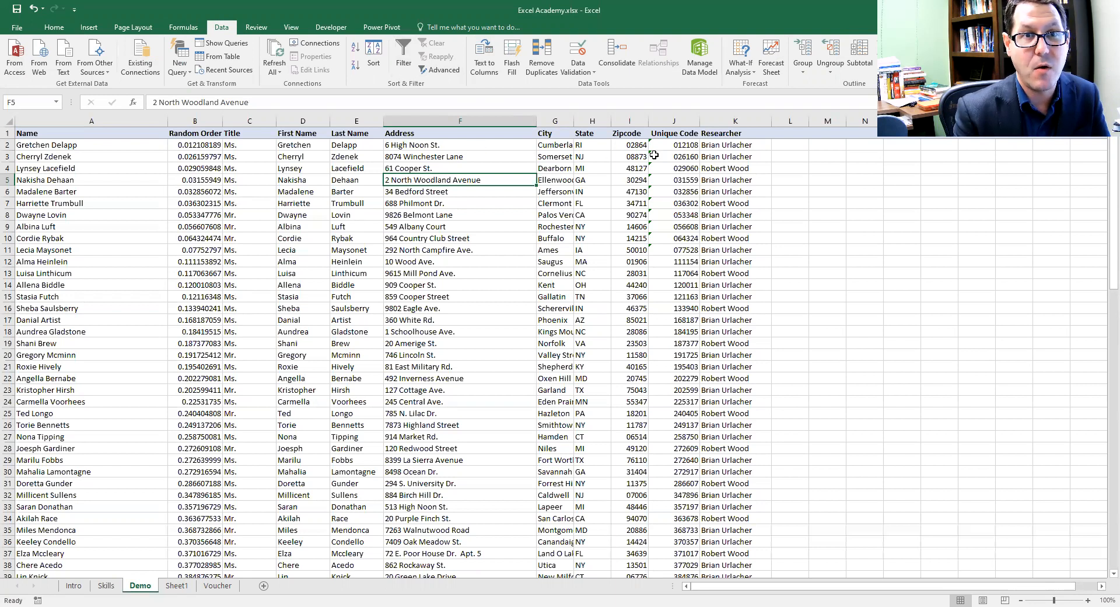
pyautogui.click(9, 120)
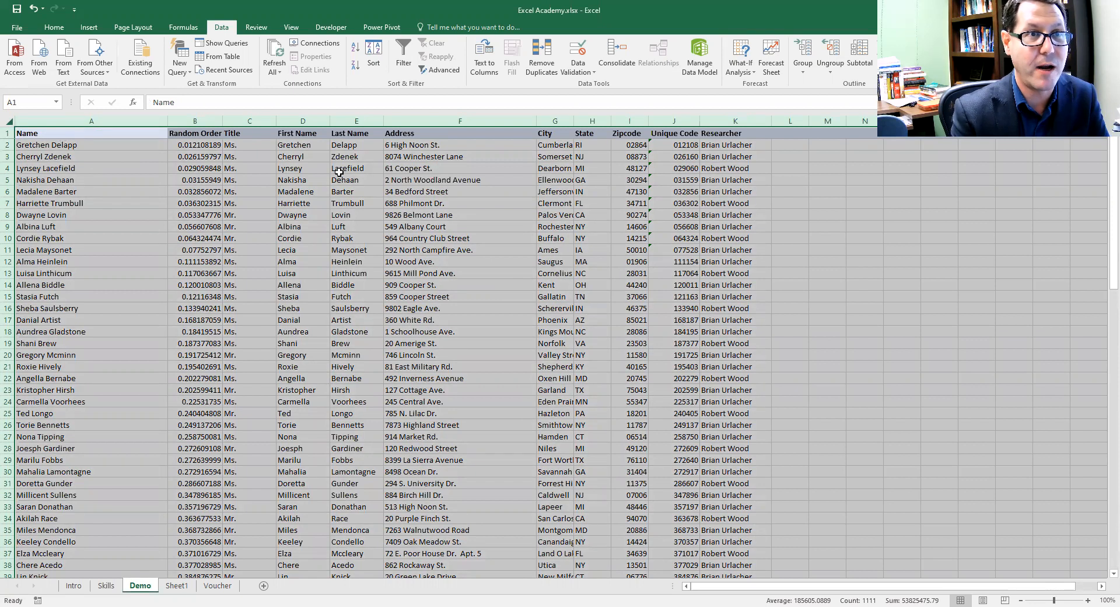
pyautogui.click(409, 60)
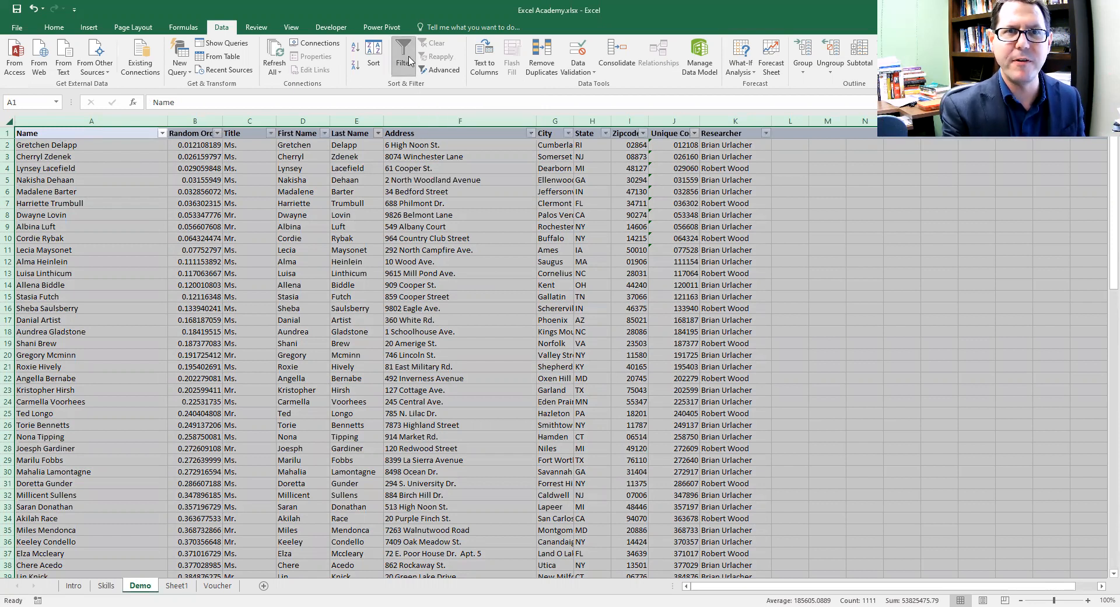
pyautogui.click(537, 190)
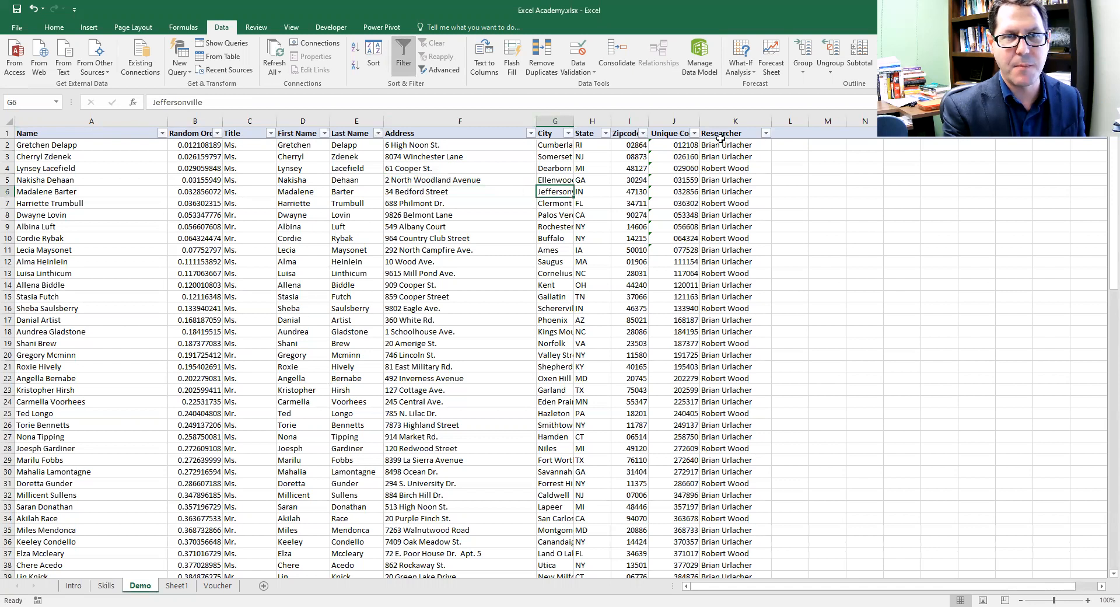
# - Look through the entries in the Name column's filter list and leave it without applying a filter
pyautogui.click(162, 132)
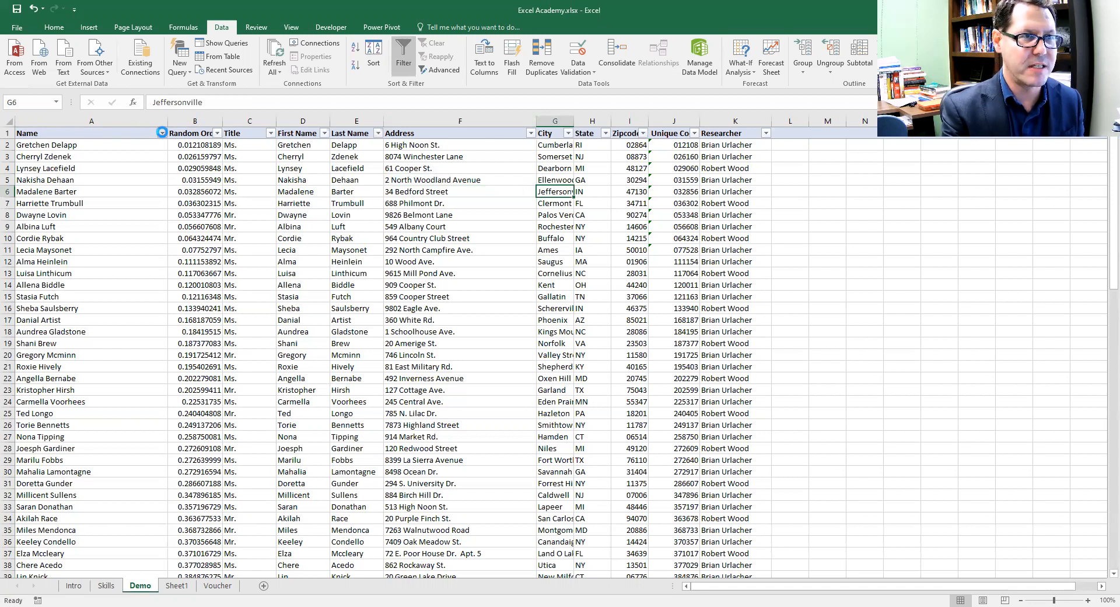
pyautogui.moveTo(157, 256); pyautogui.dragTo(154, 328)
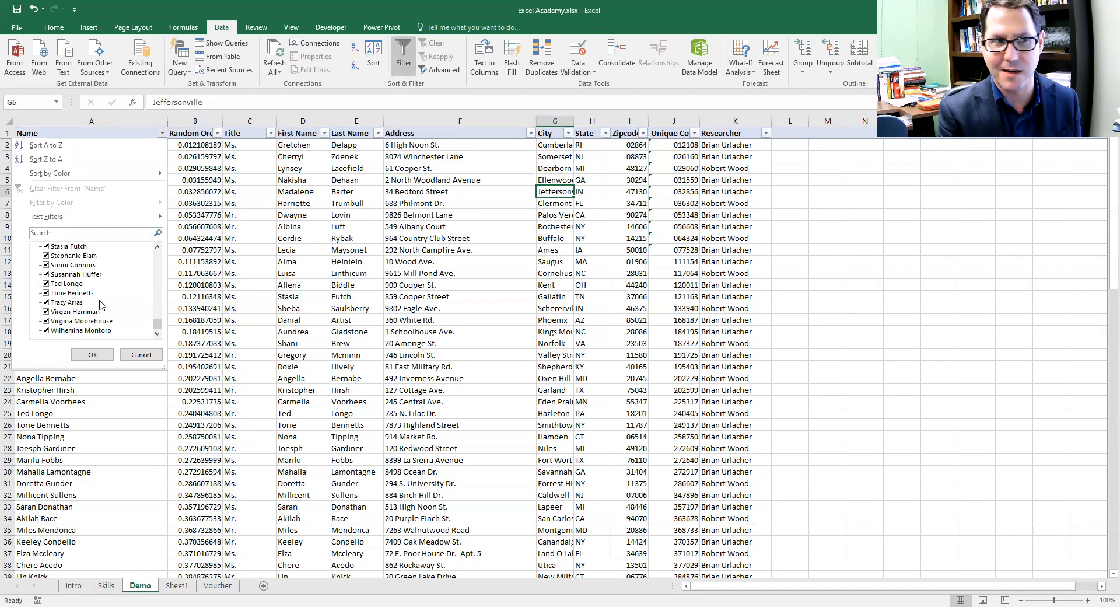
pyautogui.click(133, 356)
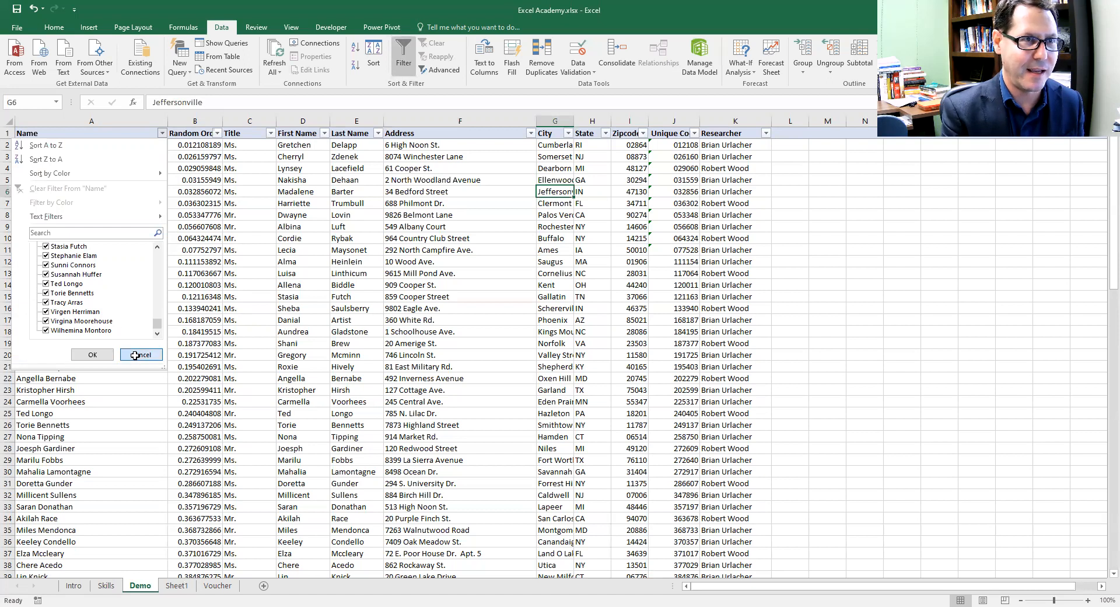
pyautogui.click(271, 195)
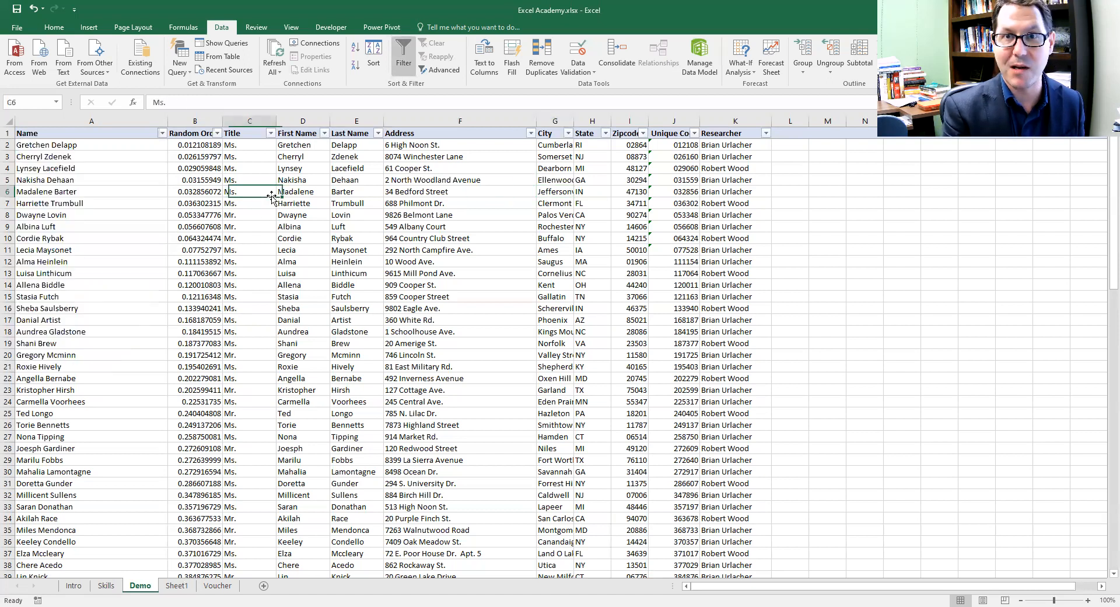
# - Filter the Title column to show only Mr. records and check the resulting titles
pyautogui.click(270, 136)
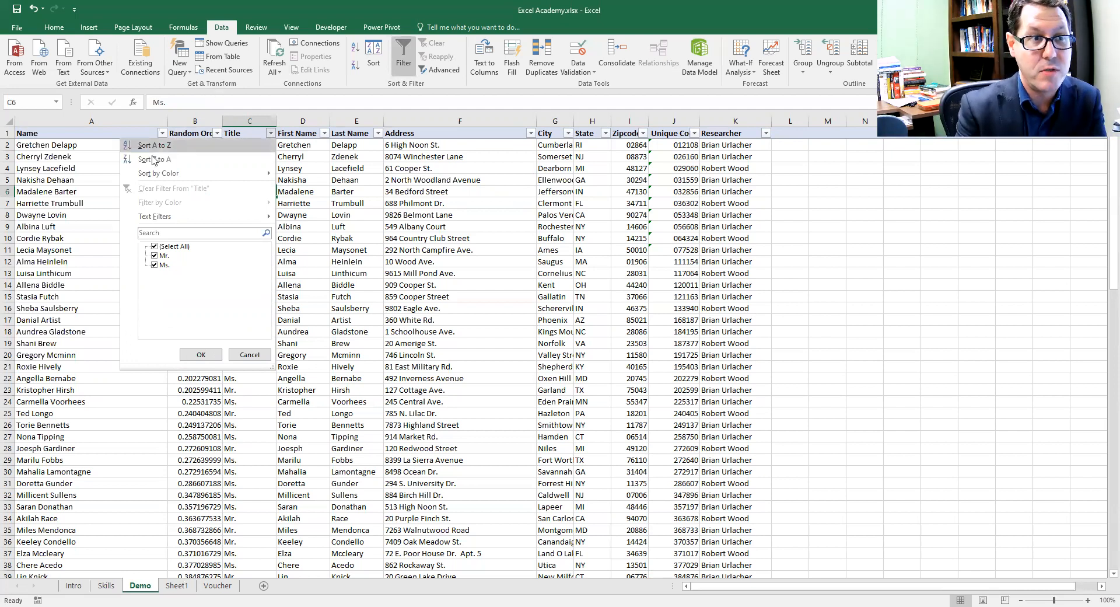
pyautogui.click(161, 265)
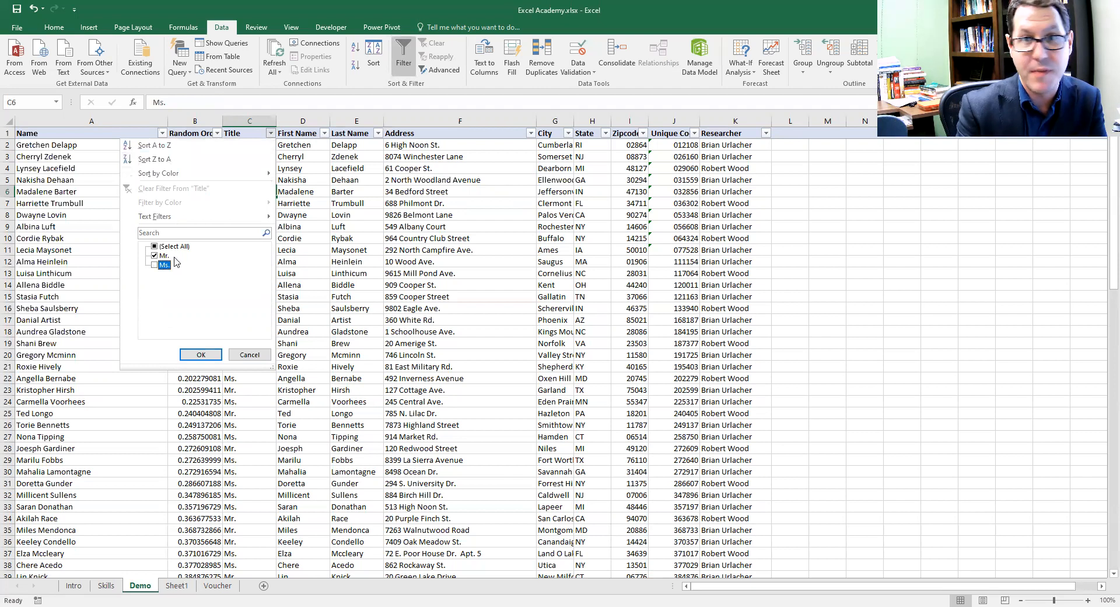
pyautogui.click(201, 354)
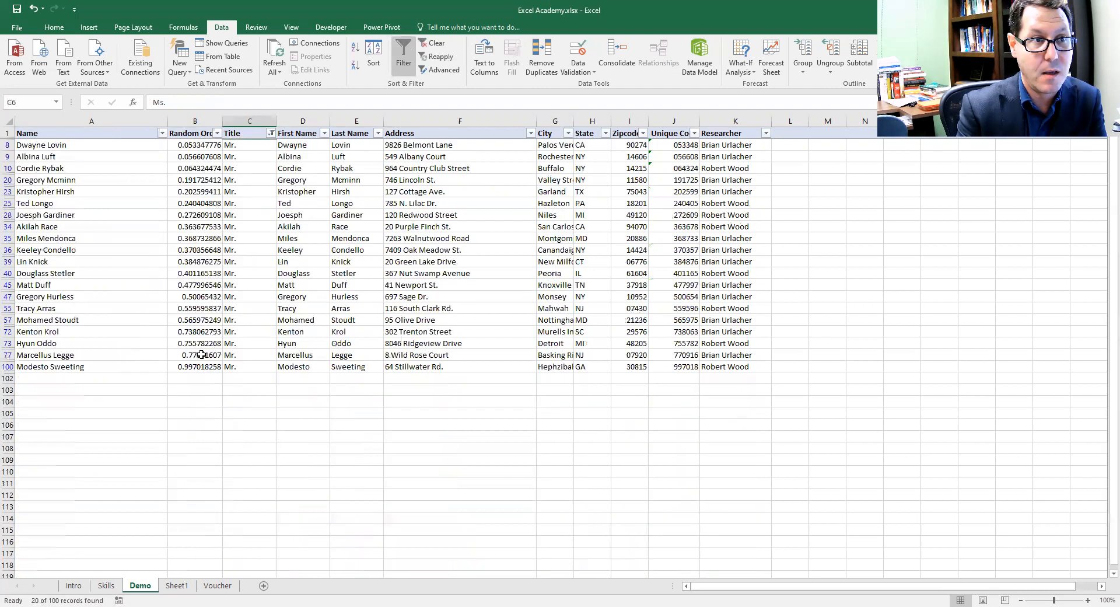
pyautogui.moveTo(243, 145); pyautogui.dragTo(250, 362)
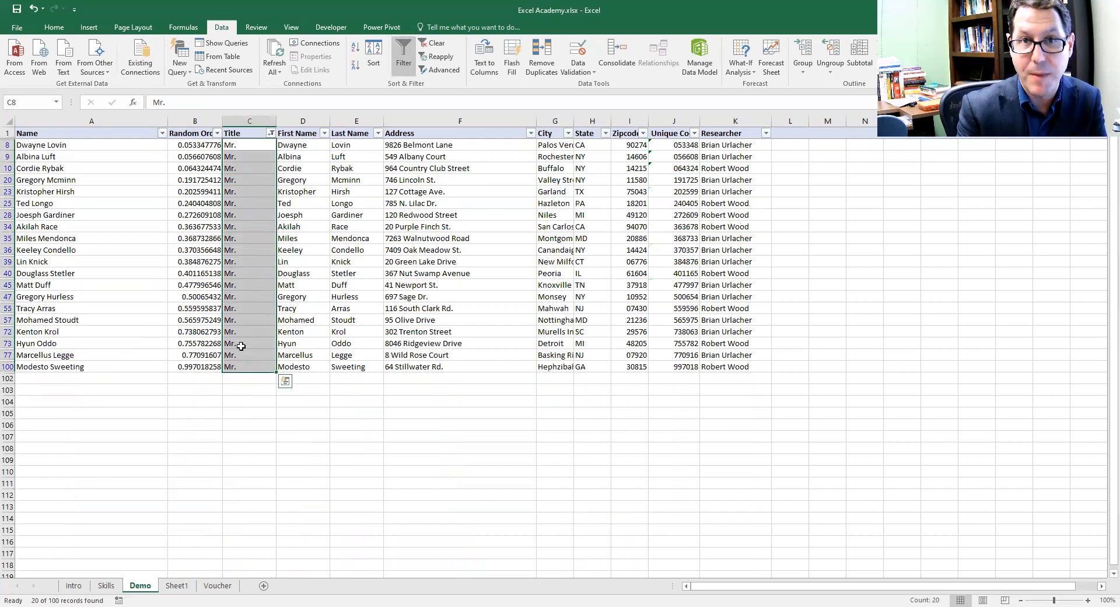
pyautogui.click(295, 181)
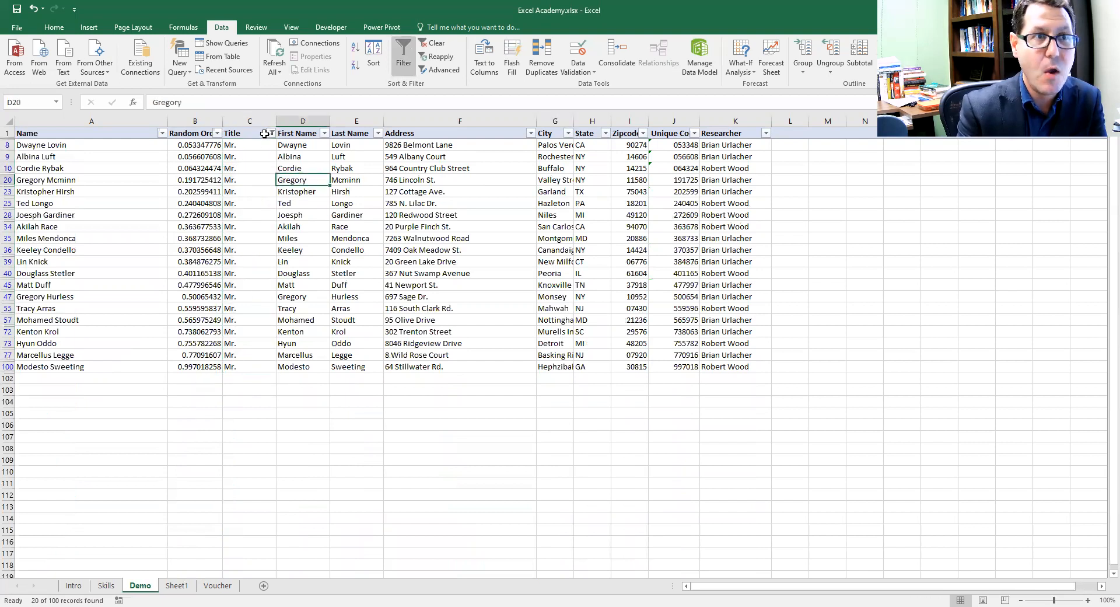
# - Switch the Title column filter to show only Ms. records and check the filtered rows down the sheet
pyautogui.click(271, 134)
pyautogui.click(163, 257)
pyautogui.click(156, 266)
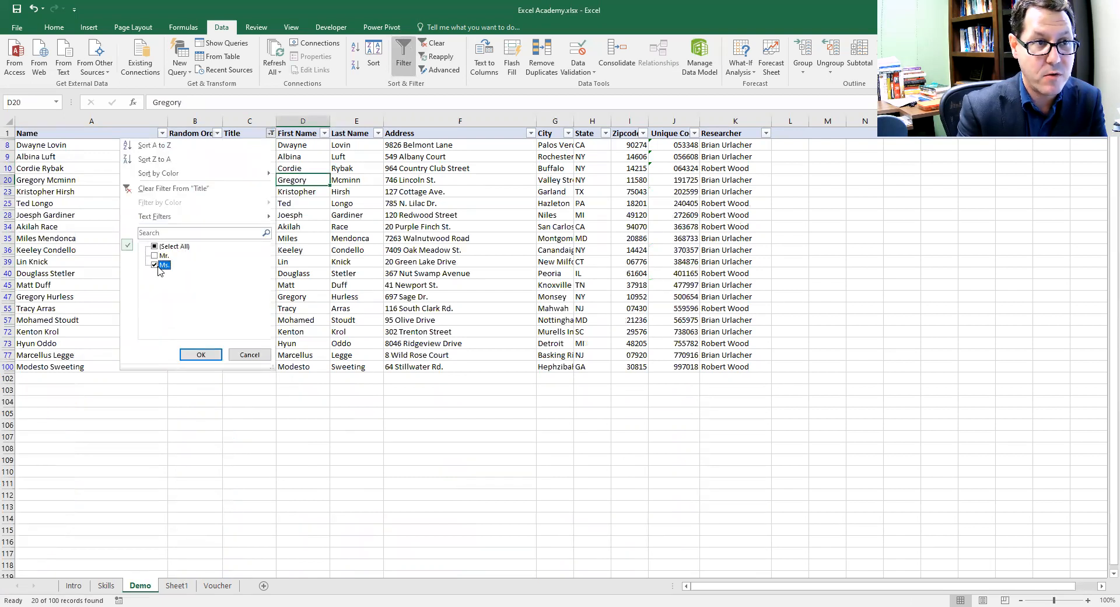
pyautogui.click(204, 355)
pyautogui.scroll(-15, 257, 295)
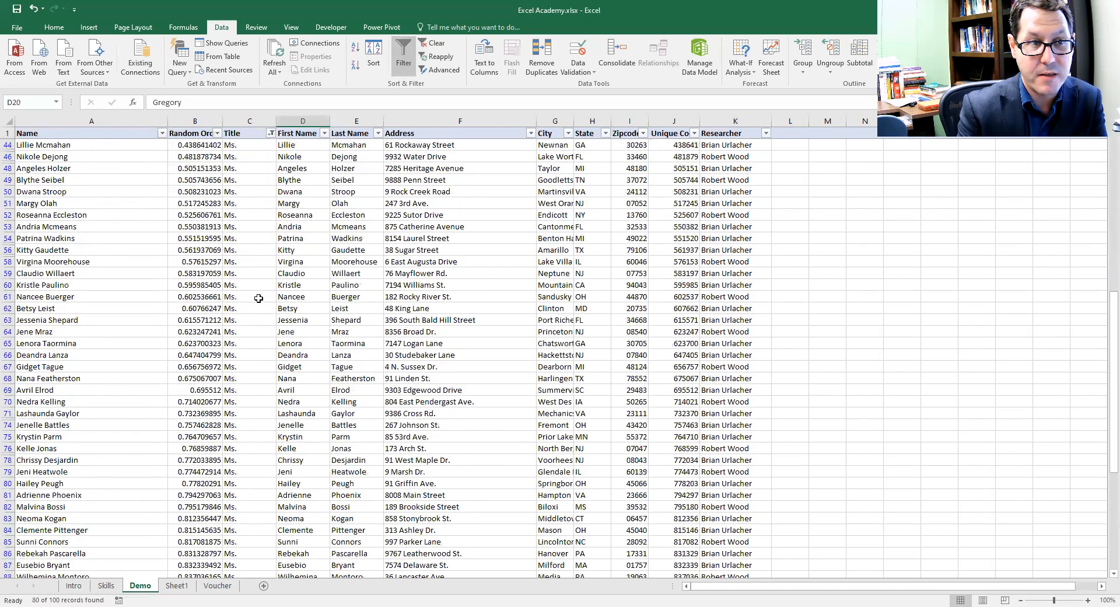
pyautogui.scroll(-2, 257, 295)
pyautogui.moveTo(250, 366); pyautogui.dragTo(250, 169)
pyautogui.scroll(15, 210, 256)
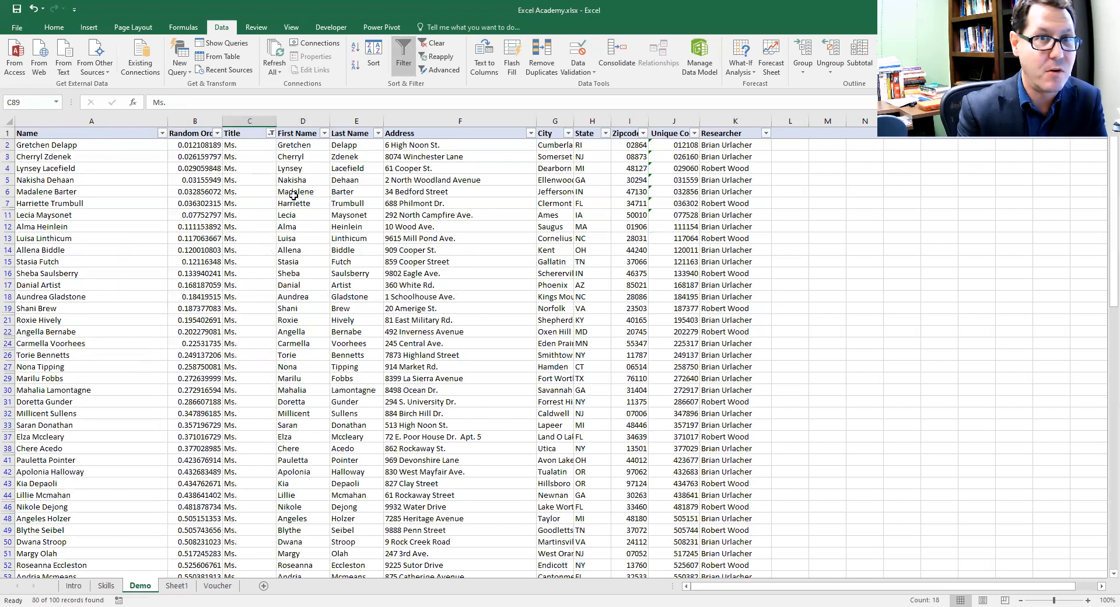
pyautogui.click(205, 158)
pyautogui.click(249, 153)
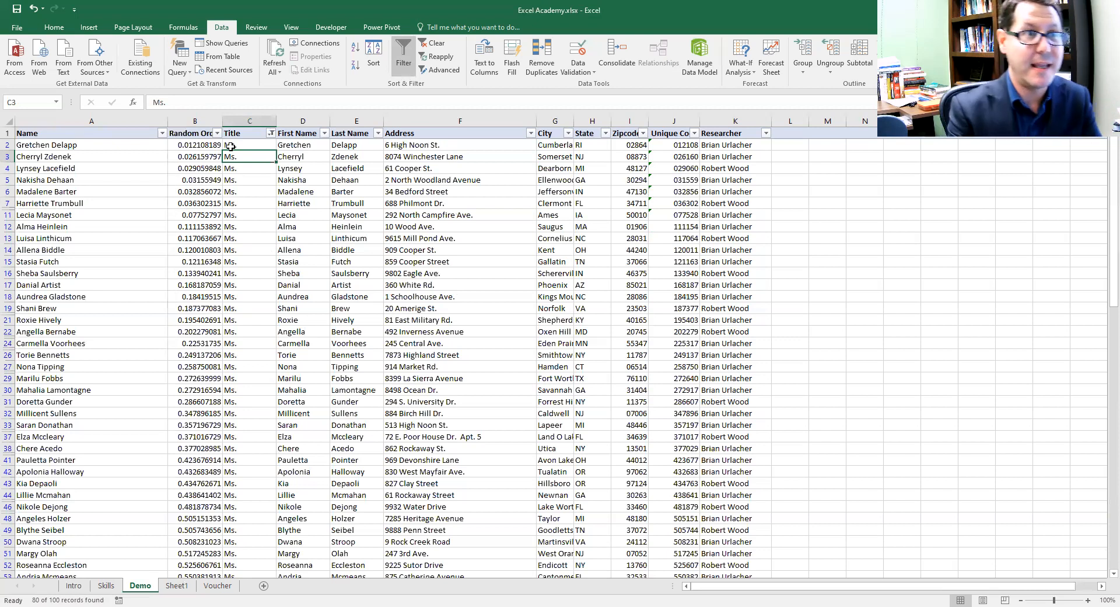
# - Reset the Title column filter to include all titles
pyautogui.click(272, 134)
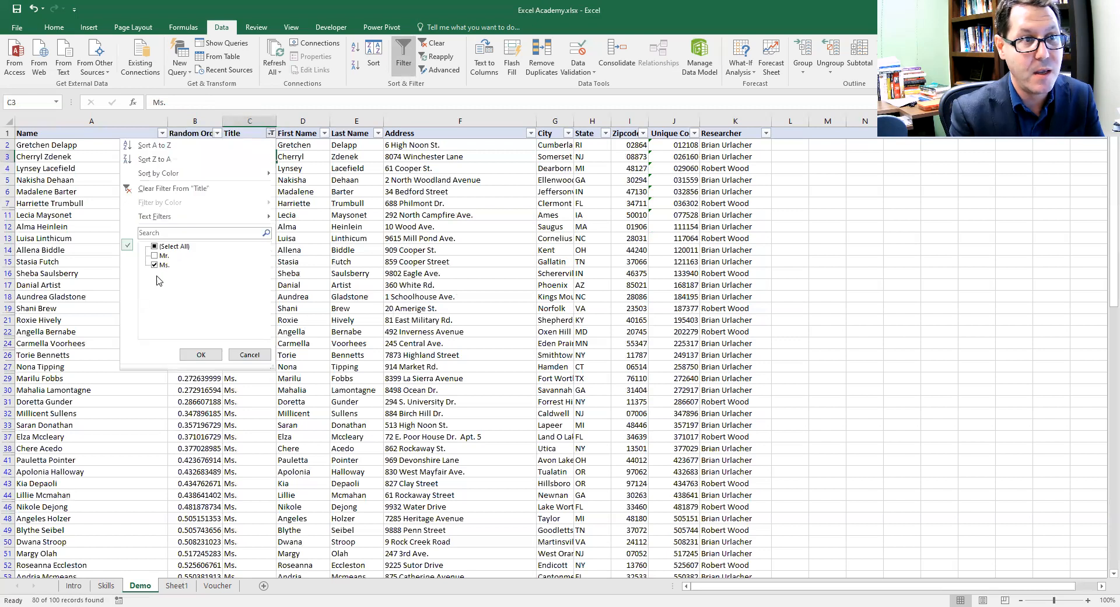
pyautogui.click(154, 246)
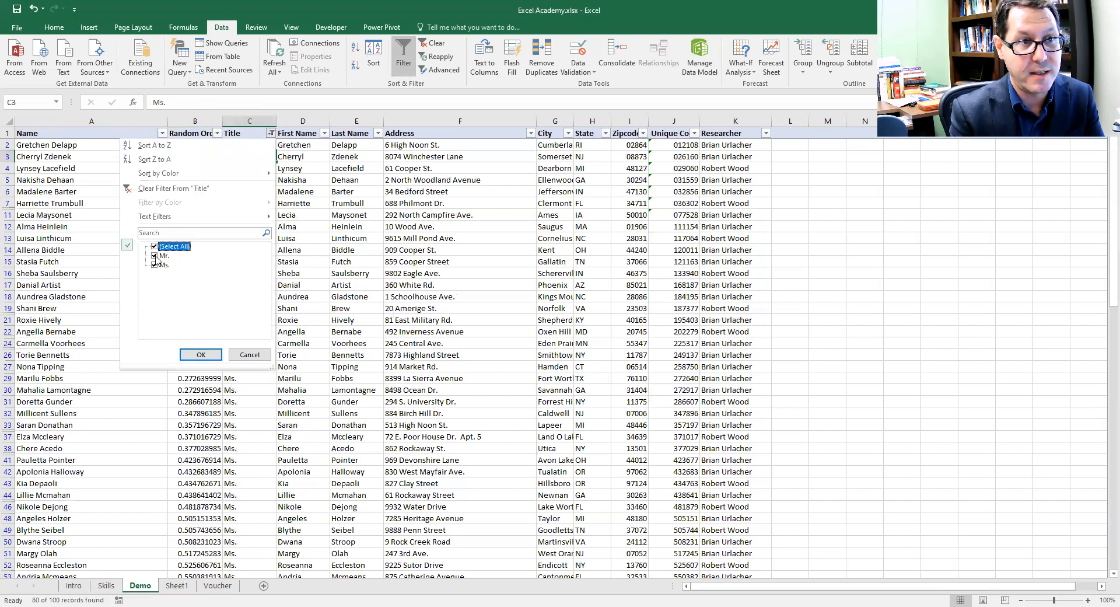
pyautogui.click(213, 355)
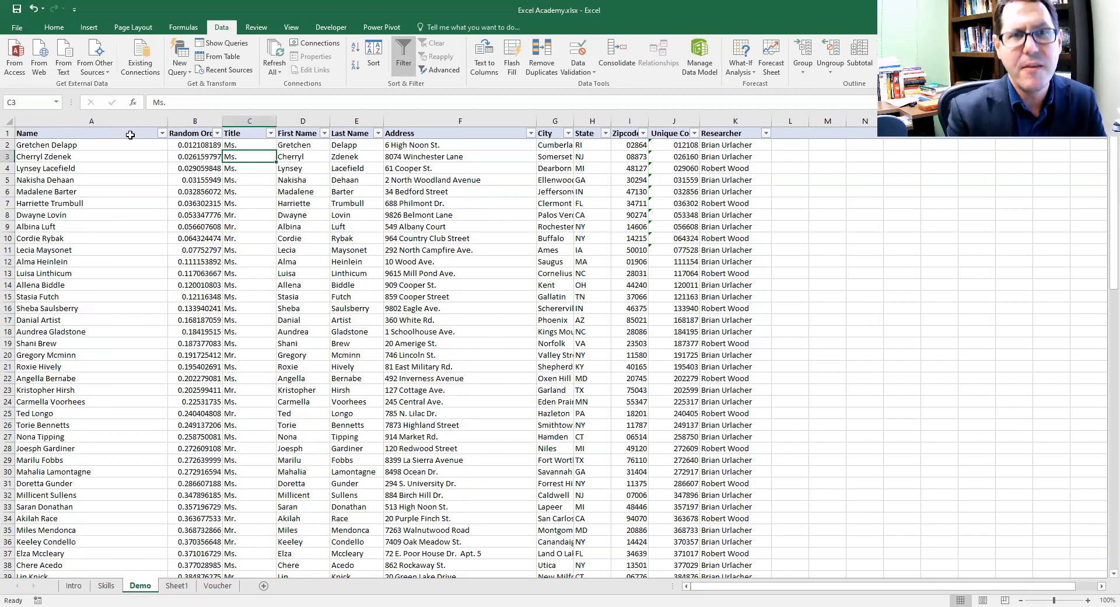
# - Examine the number filter options for the Unique Code column and look over the values in the State column
pyautogui.click(694, 133)
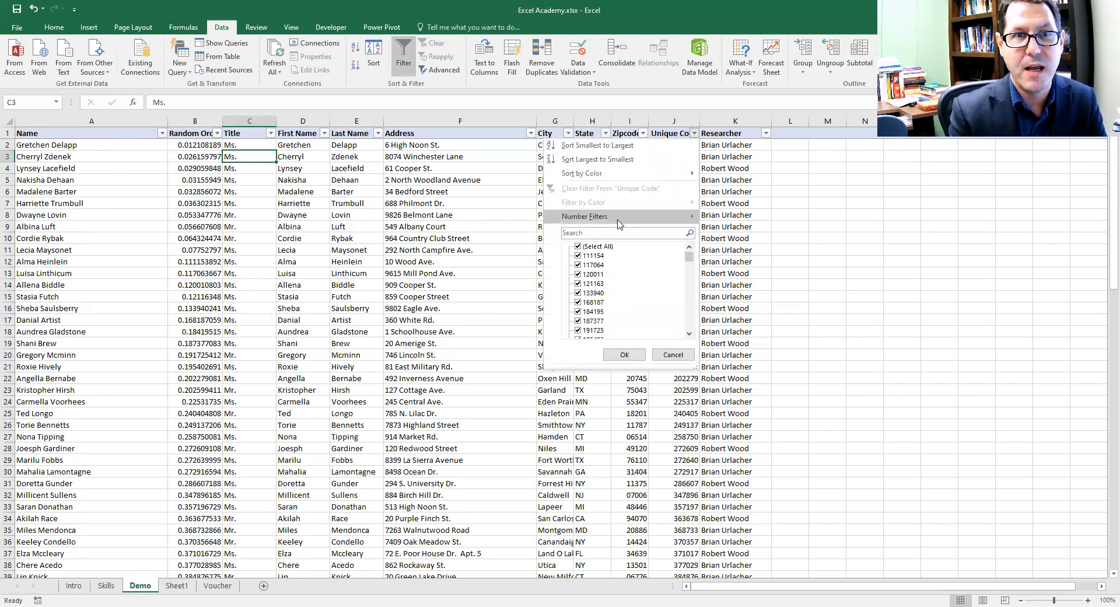
pyautogui.moveTo(617, 220)
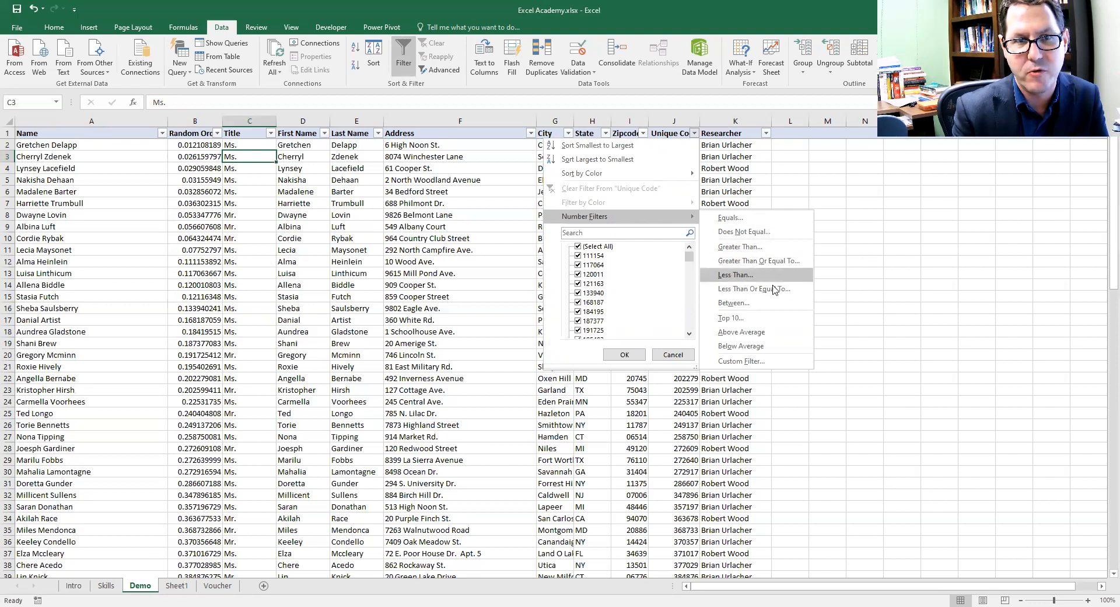
pyautogui.click(926, 312)
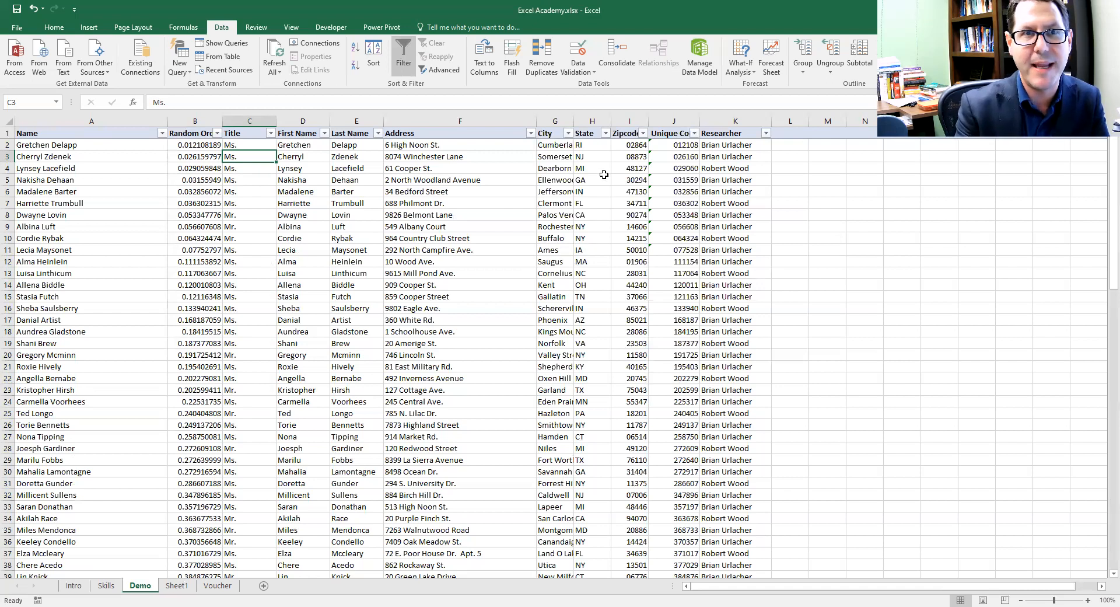
pyautogui.moveTo(590, 144); pyautogui.dragTo(607, 389)
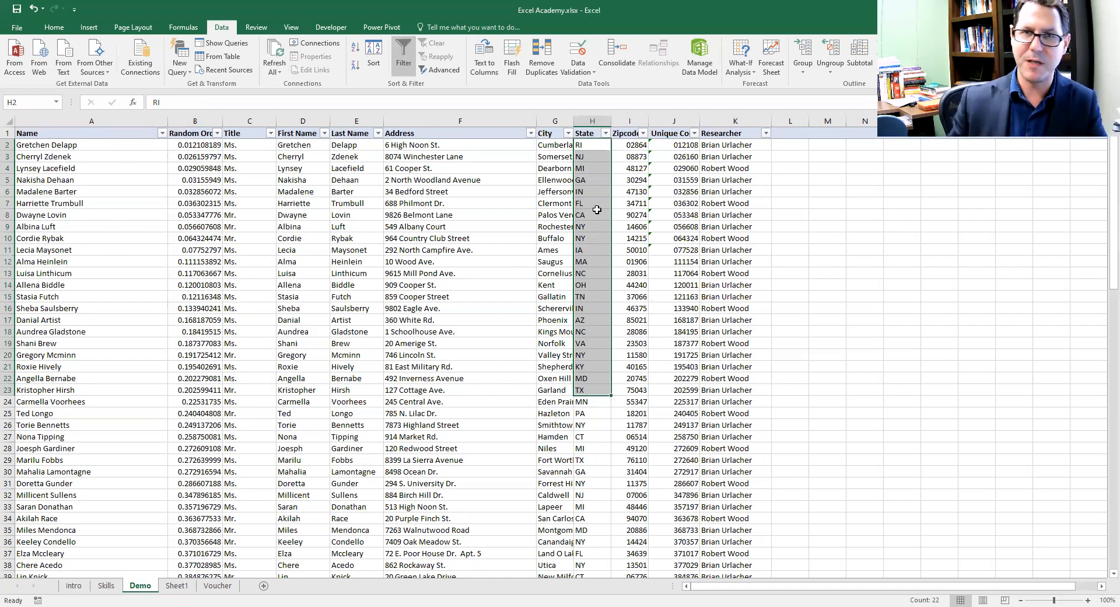
# - Turn off the column filters for the whole sheet and start a custom sort with the first row treated as headers
pyautogui.click(7, 121)
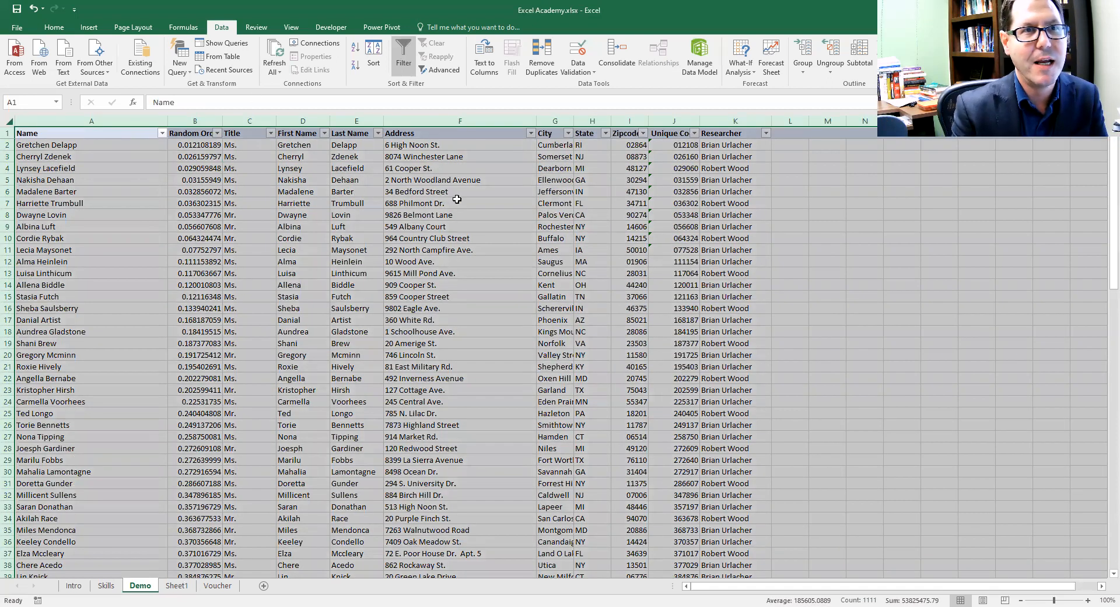
pyautogui.click(405, 53)
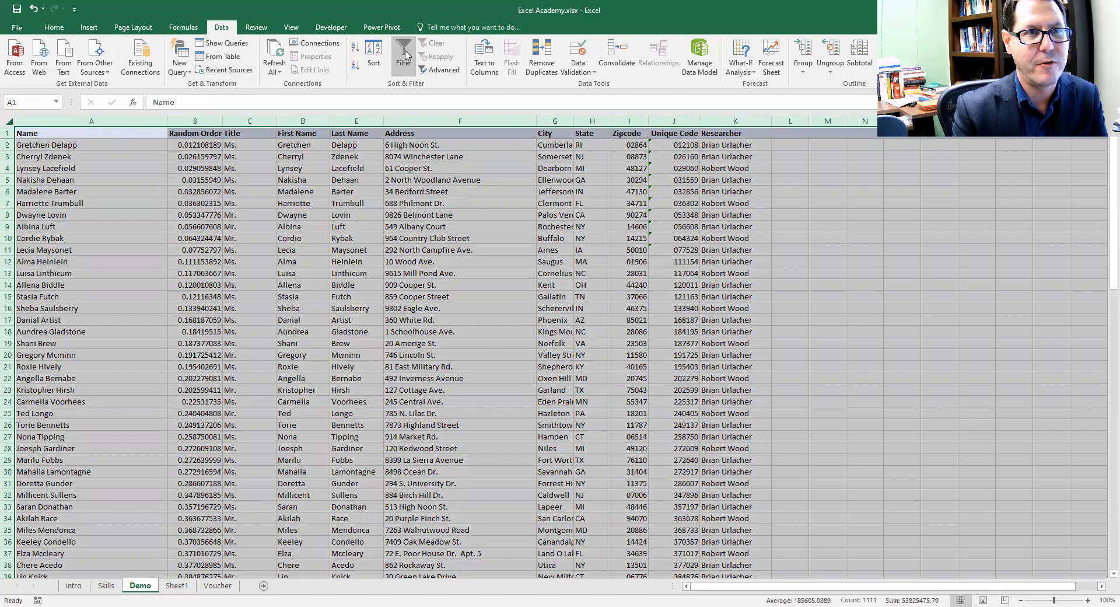
pyautogui.click(374, 54)
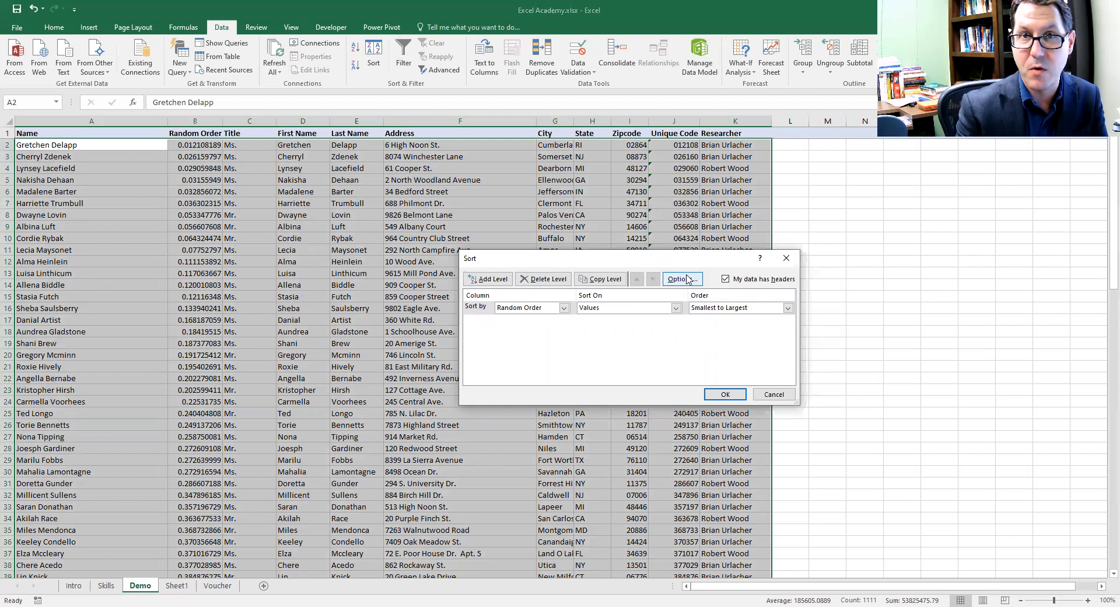
pyautogui.click(727, 279)
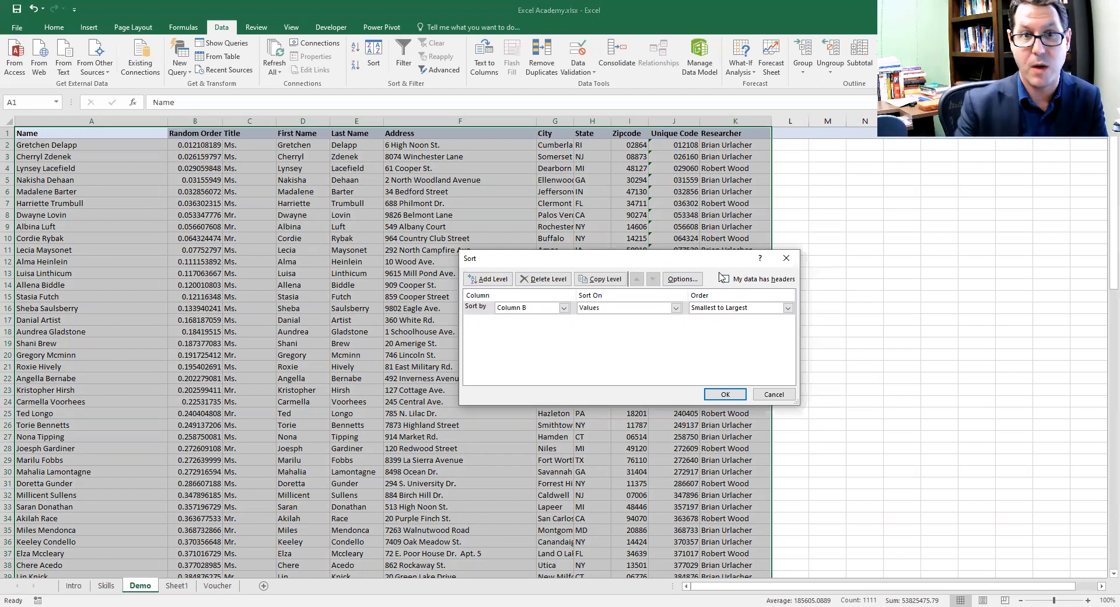
pyautogui.click(733, 283)
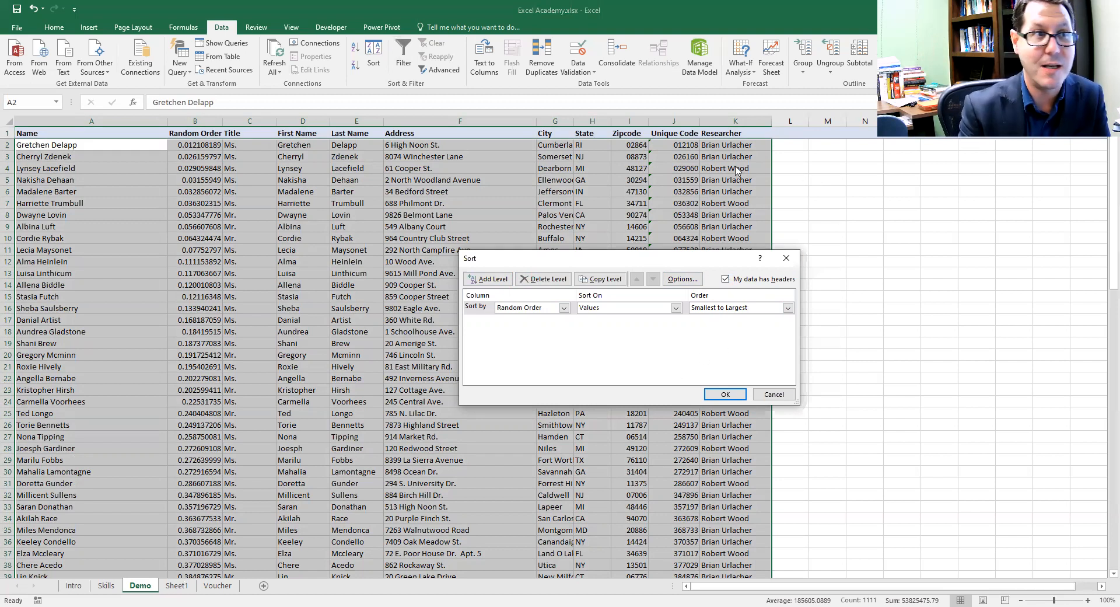
# - Set the first sort level to the State column, sorted on values from A to Z
pyautogui.click(564, 308)
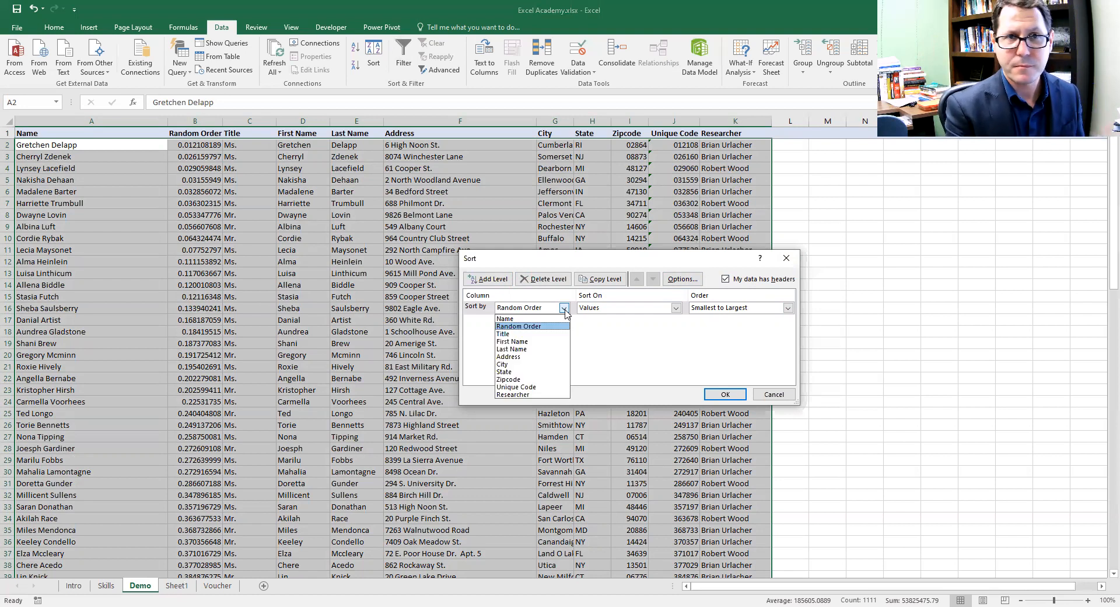
pyautogui.click(557, 373)
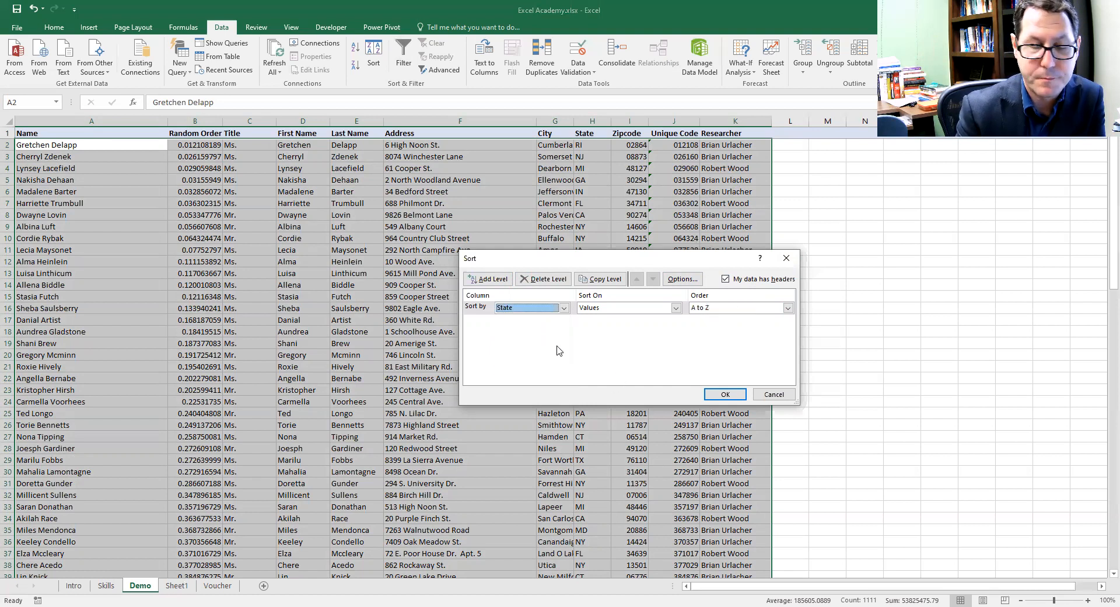
pyautogui.click(677, 308)
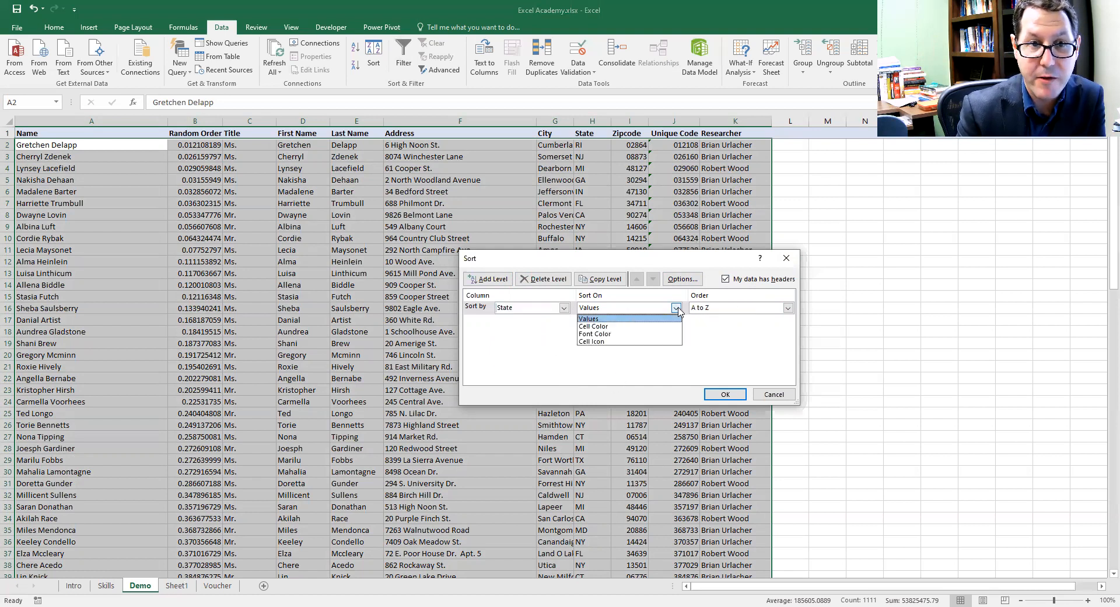
pyautogui.click(676, 308)
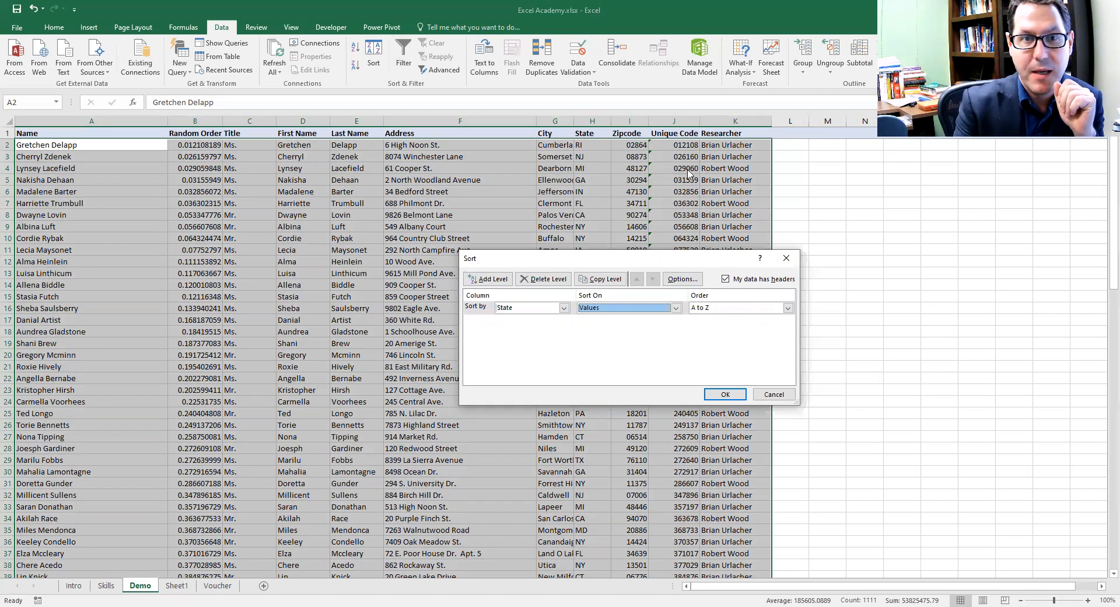
pyautogui.click(789, 308)
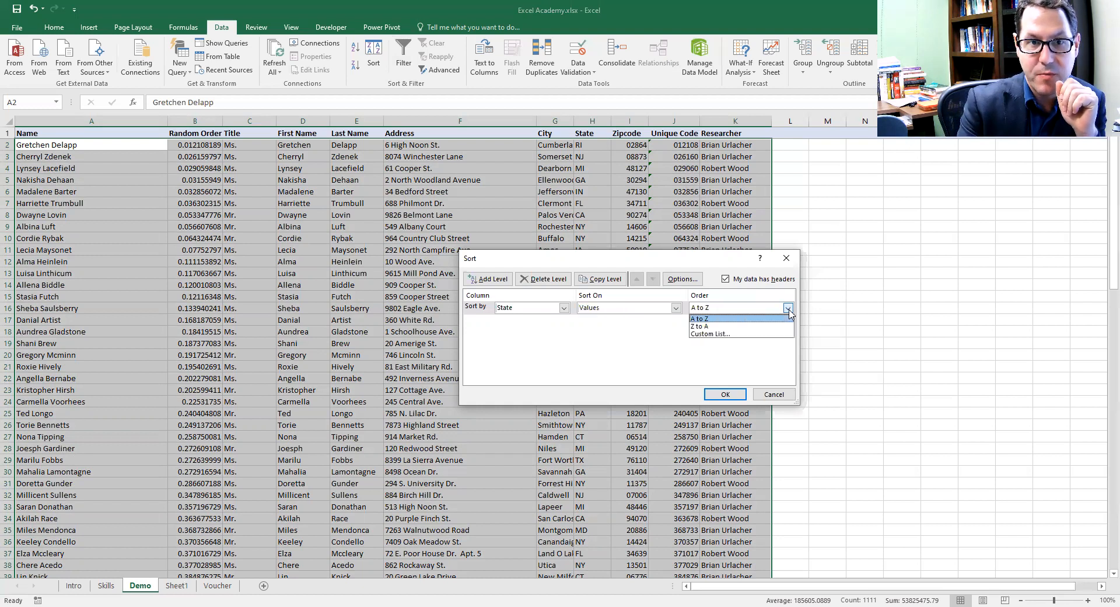
pyautogui.click(792, 318)
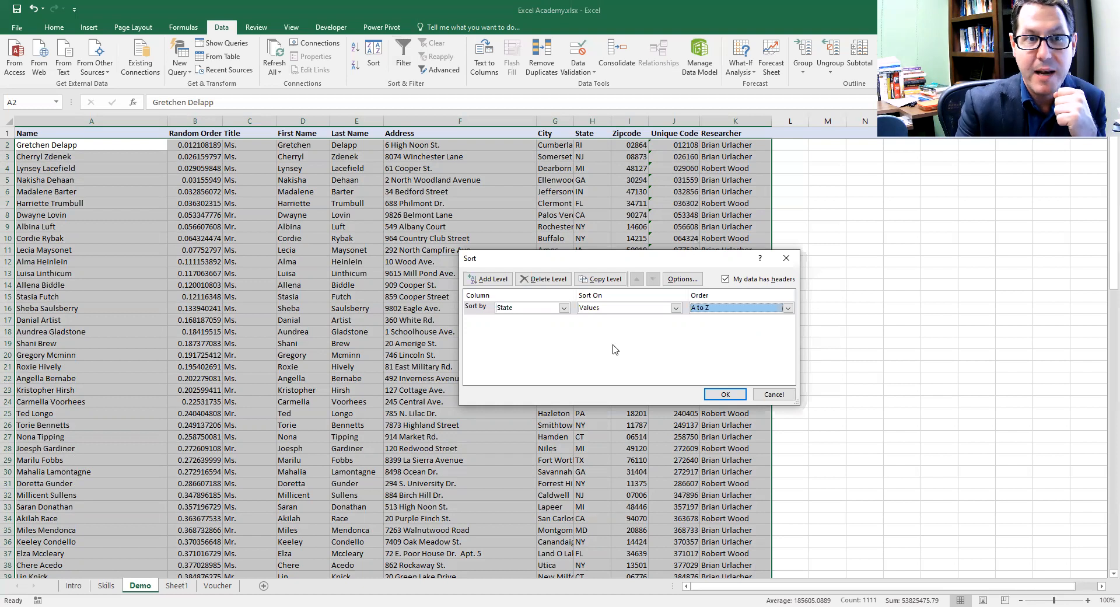
# - Add a second sort level by the City column, on values from A to Z
pyautogui.click(490, 279)
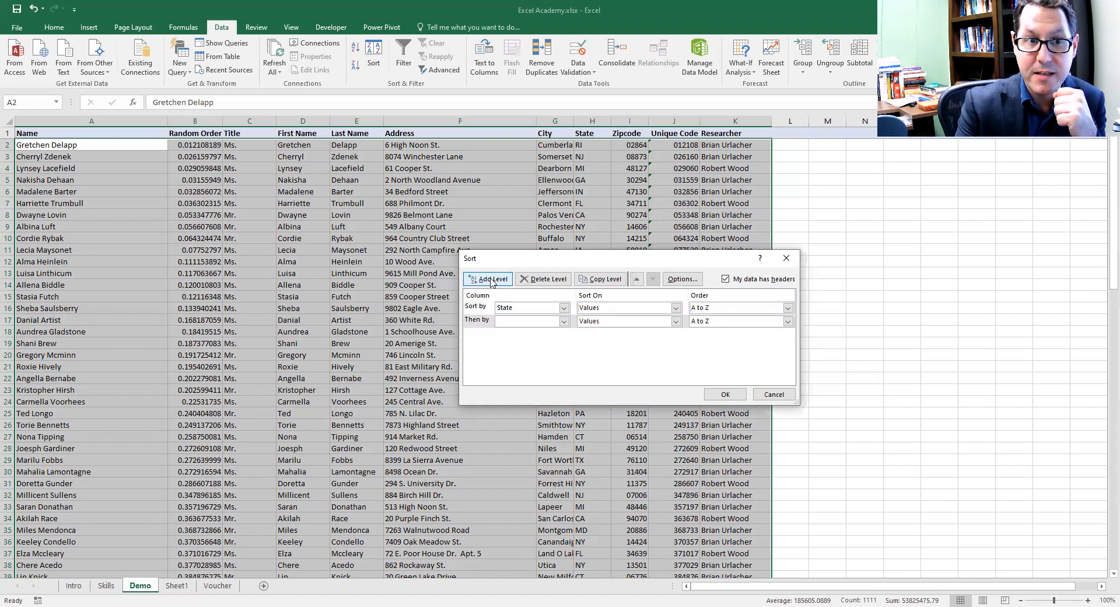
pyautogui.click(564, 321)
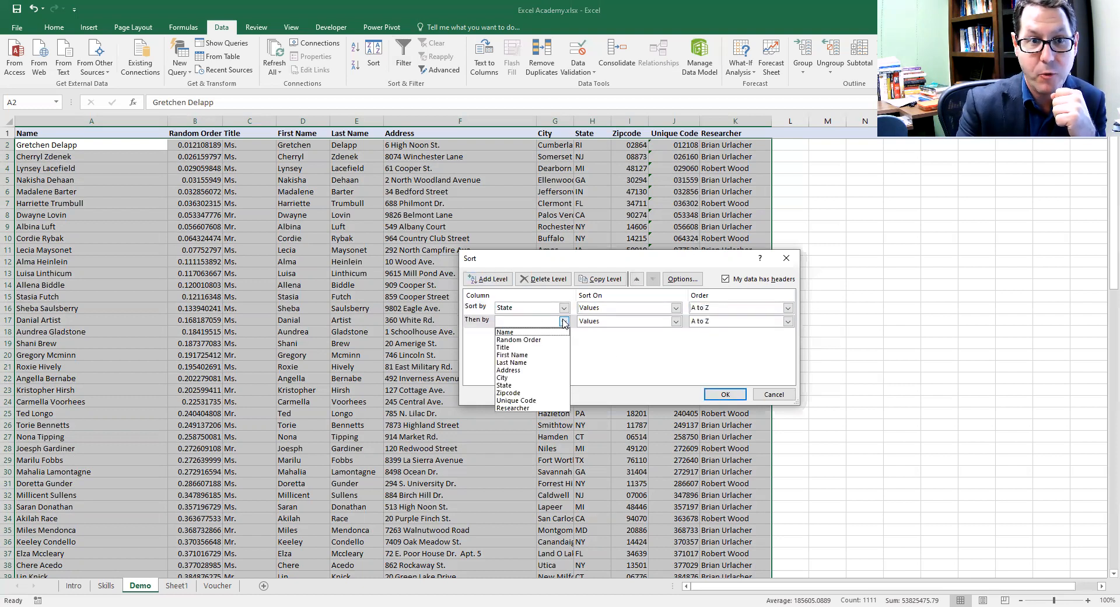
pyautogui.click(564, 378)
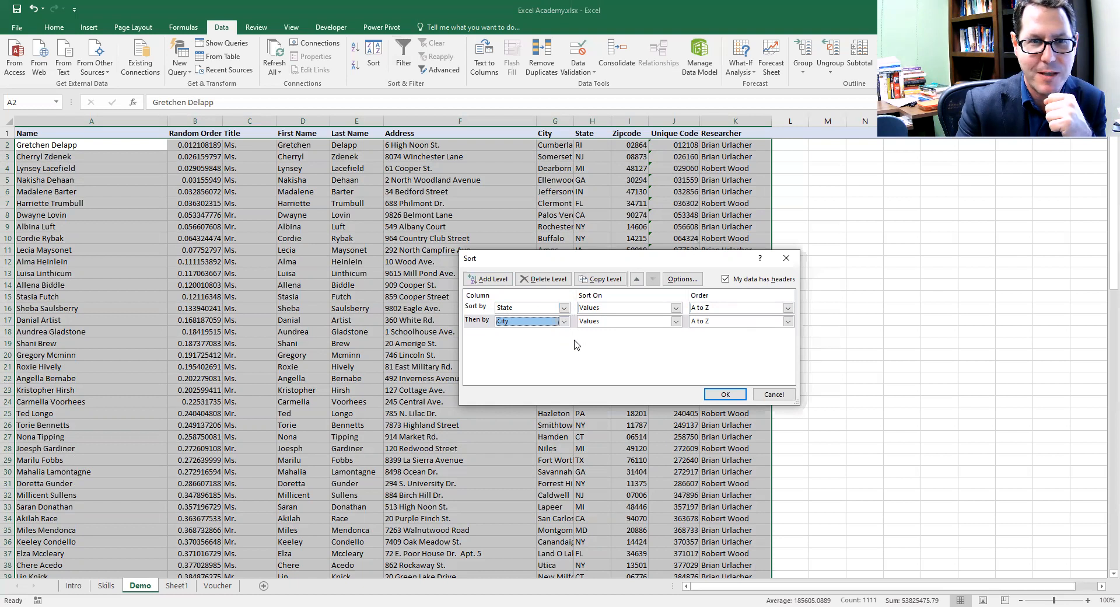
# - Swap the sort levels to City first and State second, and sort the dataset
pyautogui.click(563, 308)
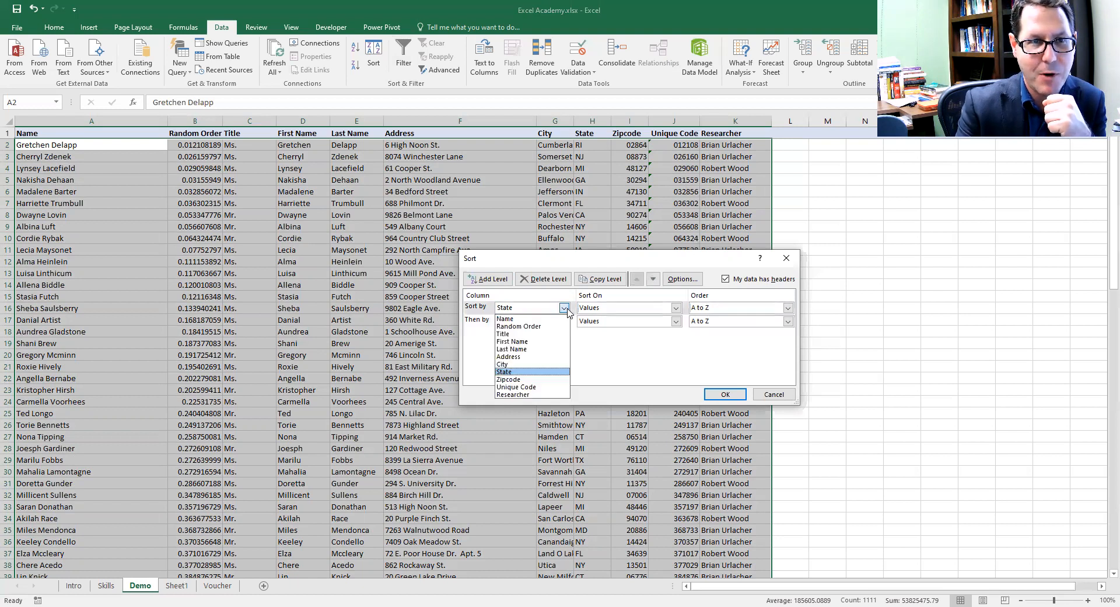
pyautogui.click(531, 364)
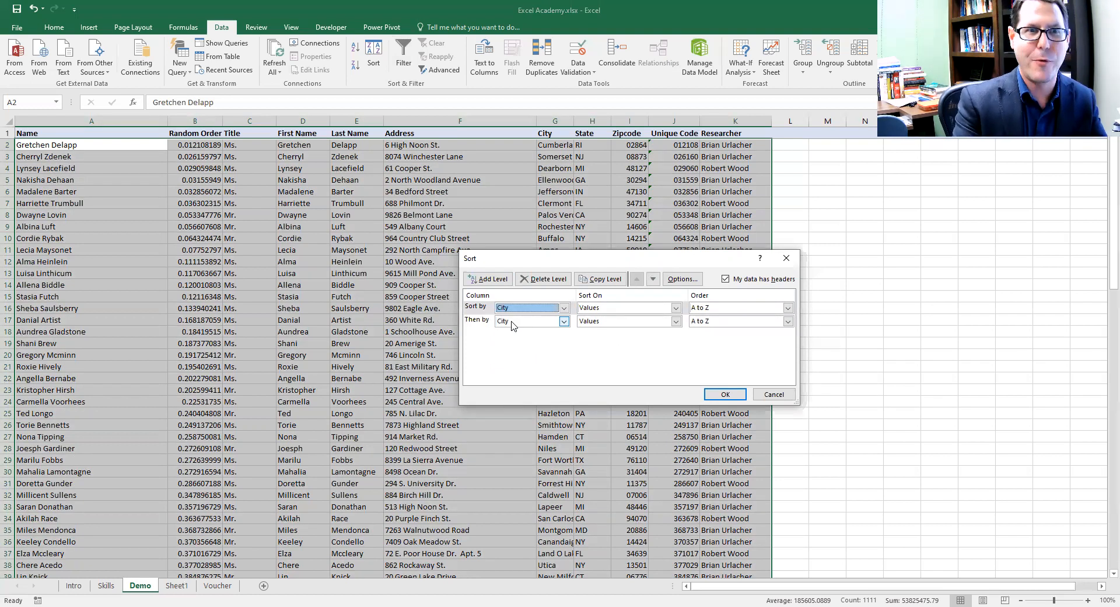
pyautogui.click(563, 321)
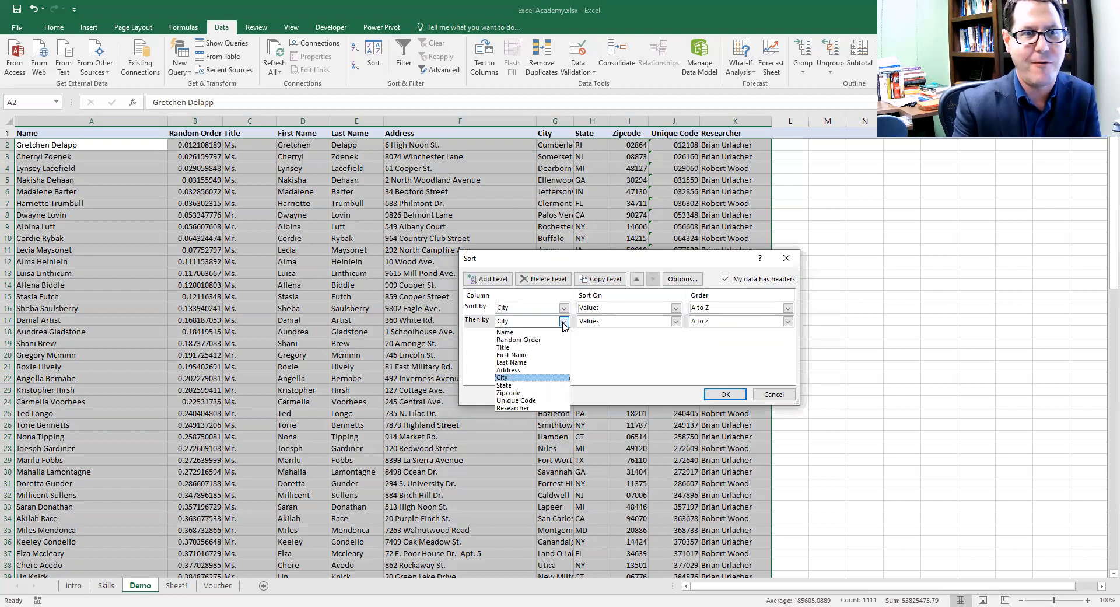
pyautogui.click(561, 387)
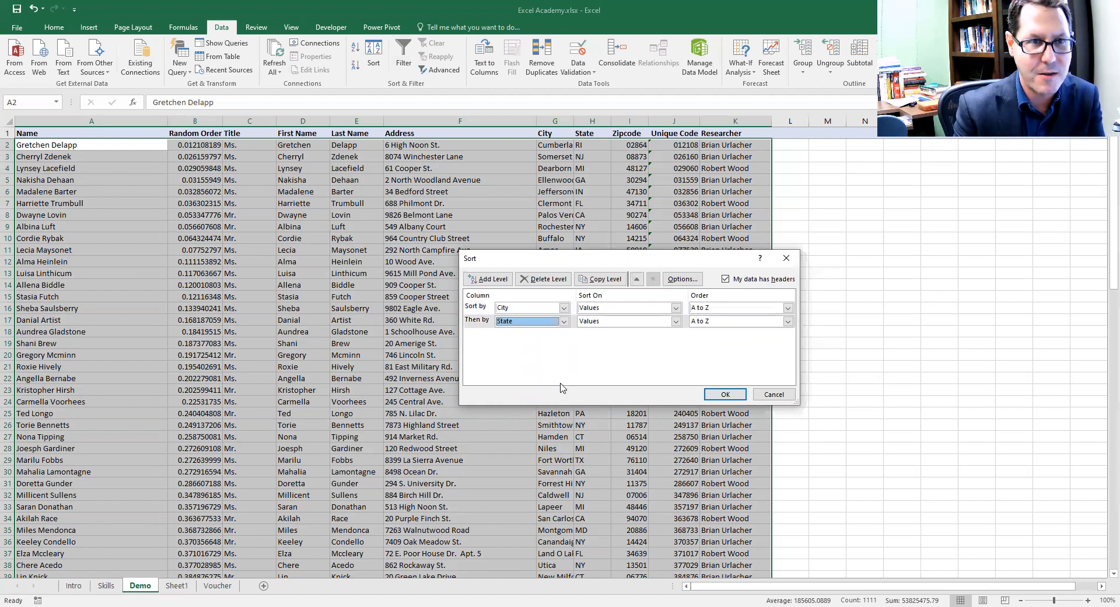
pyautogui.click(724, 394)
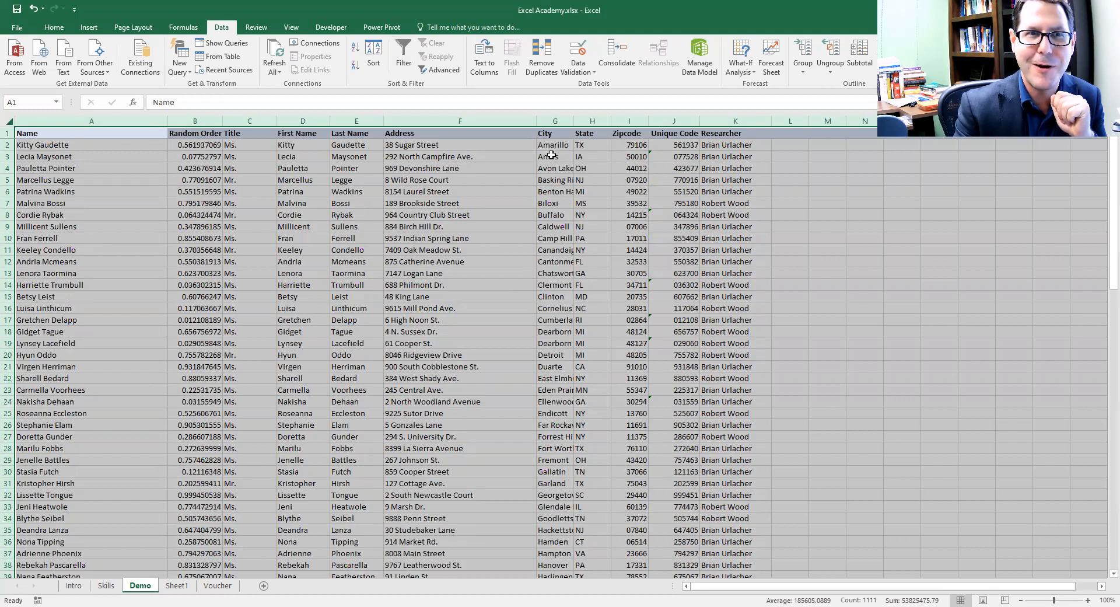
# - Check the order of the entries in the City and State columns
pyautogui.moveTo(552, 149); pyautogui.dragTo(569, 511)
pyautogui.click(594, 238)
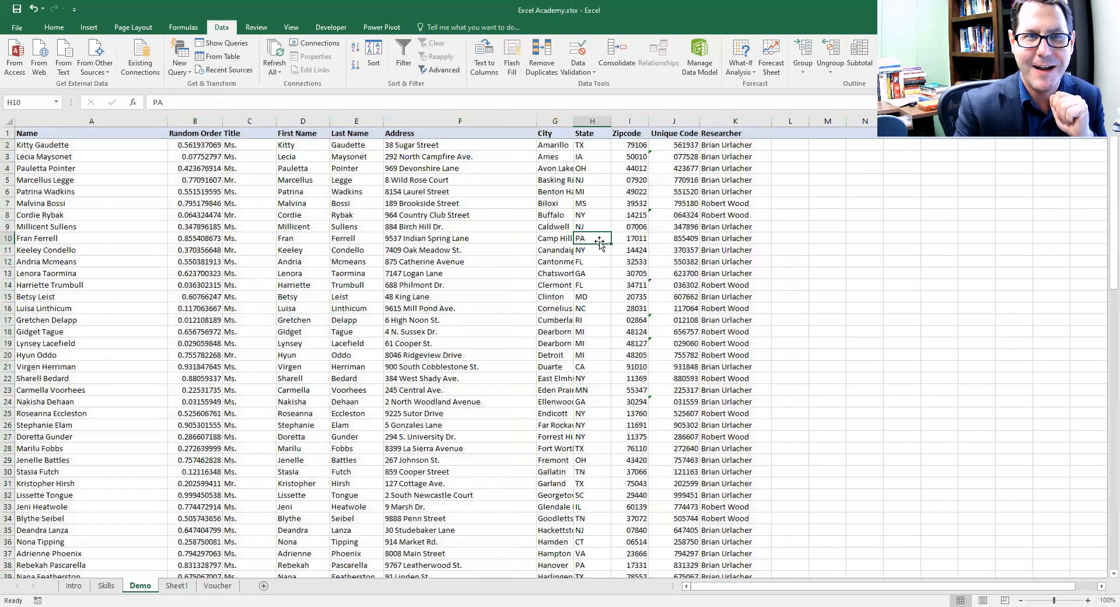
pyautogui.moveTo(595, 154); pyautogui.dragTo(590, 383)
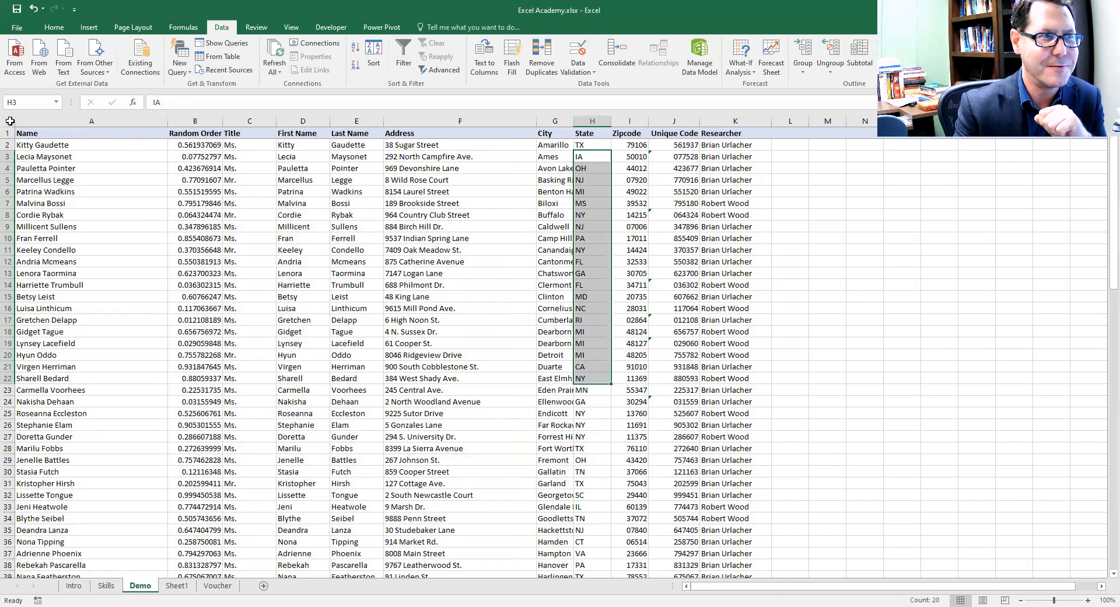
# - Re-sort the whole dataset by State first and City second, both from A to Z
pyautogui.click(10, 120)
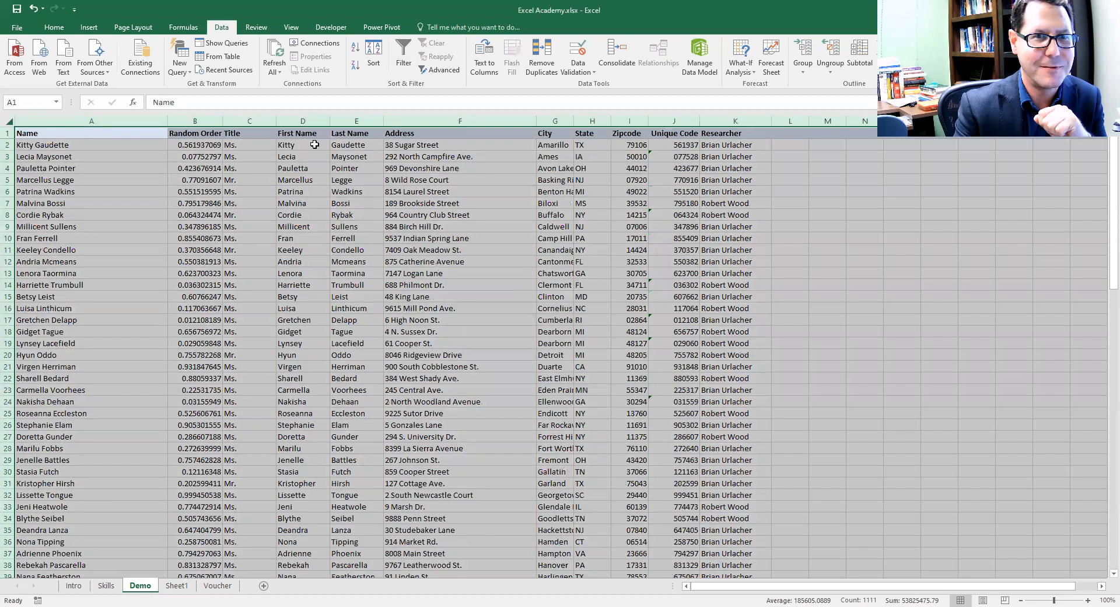
pyautogui.click(375, 57)
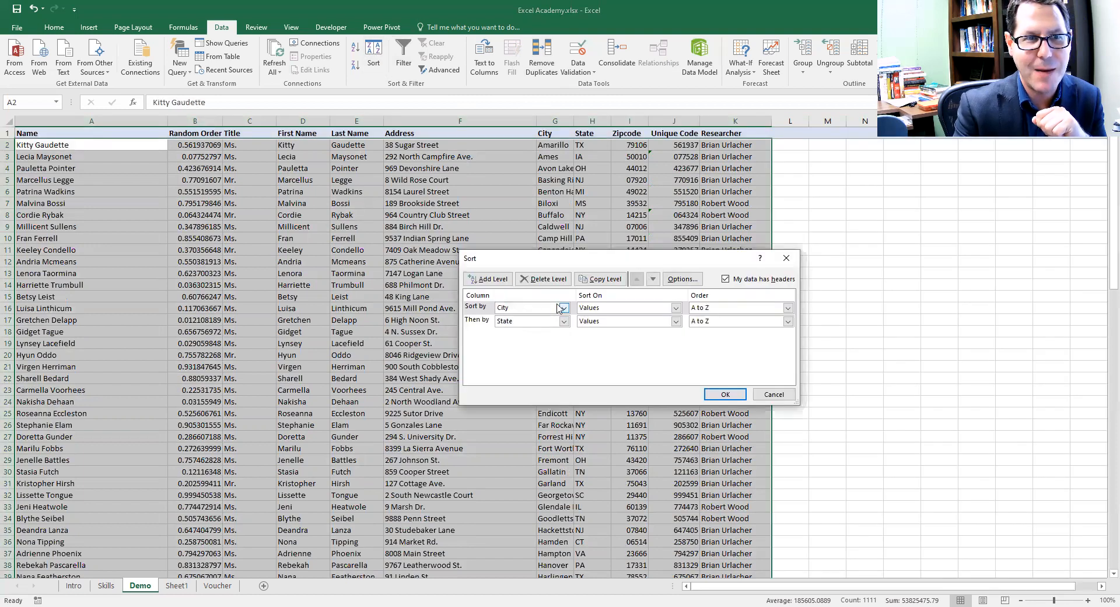
pyautogui.click(564, 308)
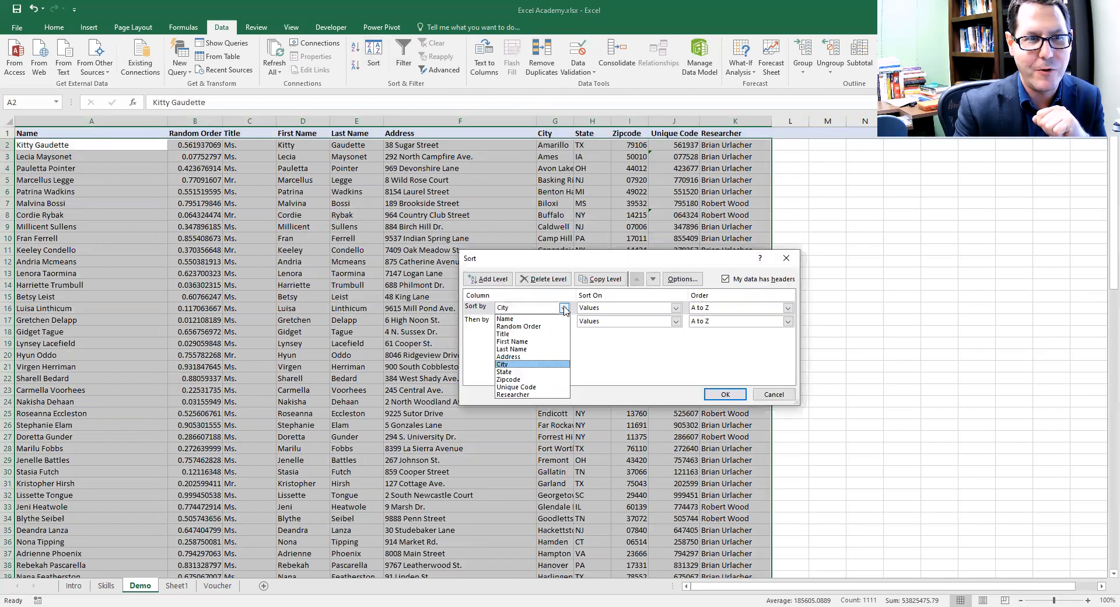
pyautogui.click(551, 372)
pyautogui.click(562, 321)
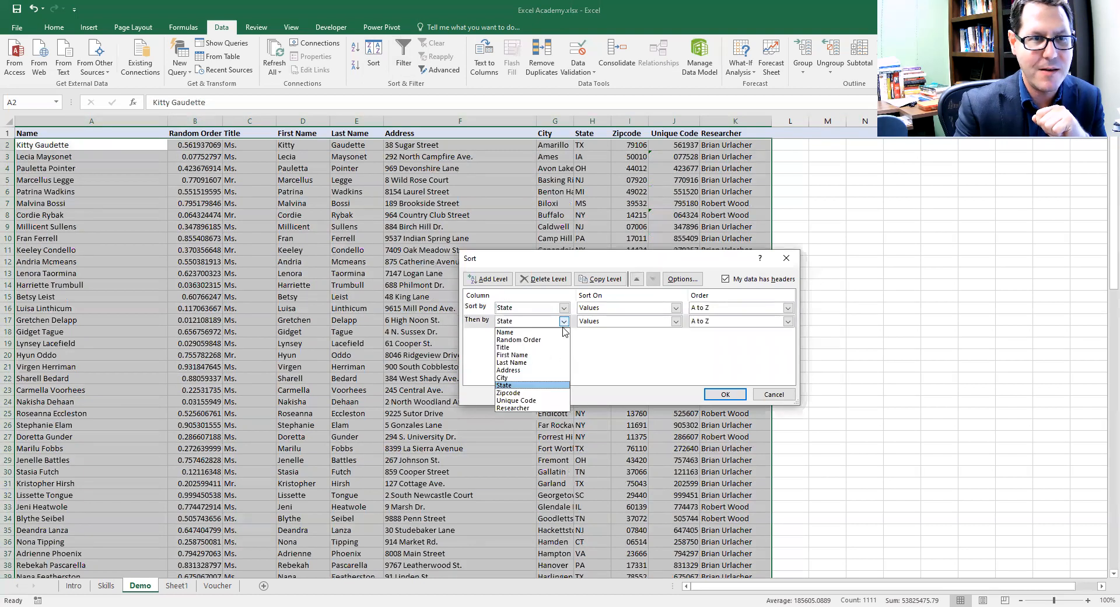
pyautogui.click(570, 372)
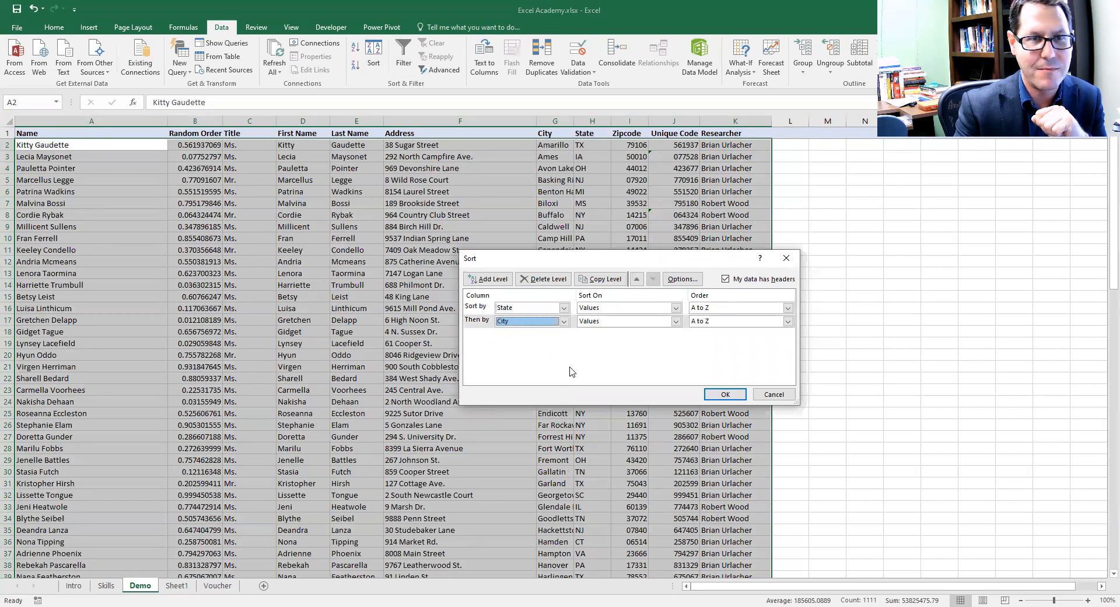
pyautogui.click(724, 393)
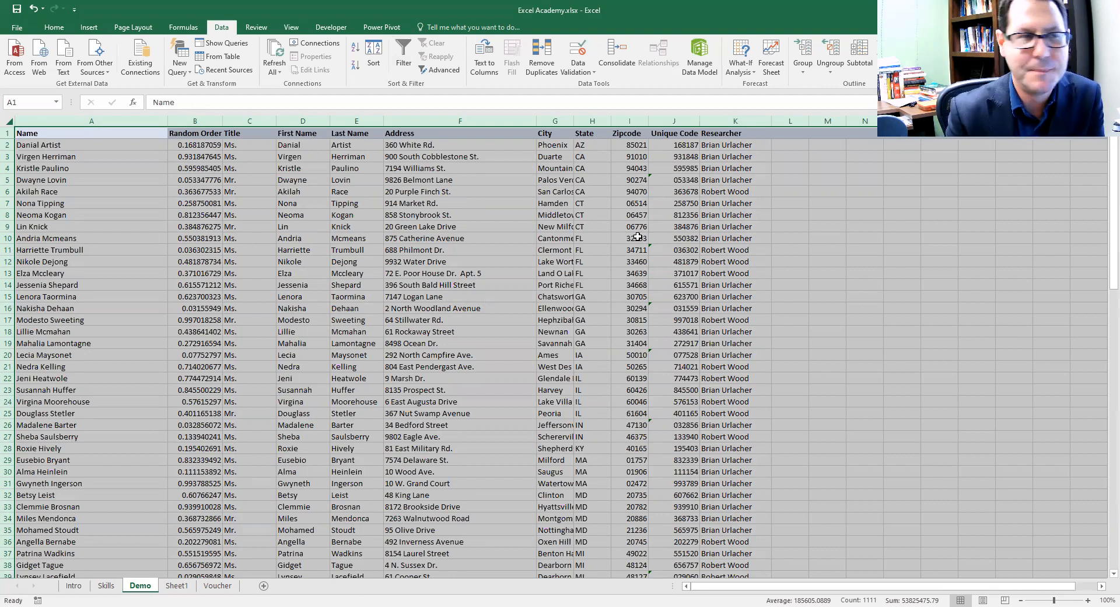
pyautogui.click(226, 236)
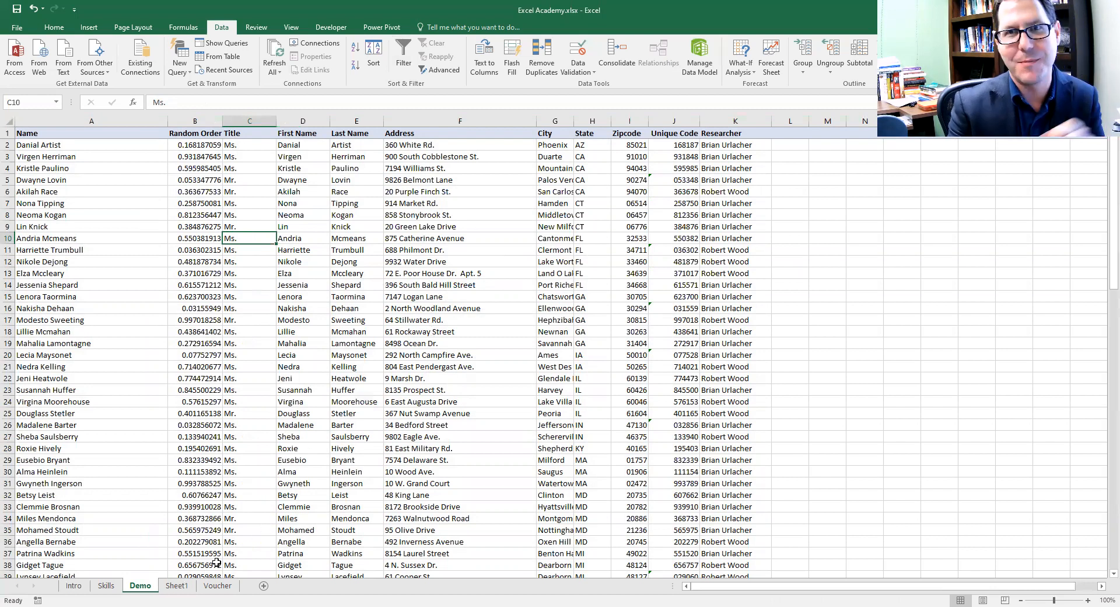
# - On Sheet1, select the city entries in A4:A101 without the neighbouring columns
pyautogui.click(175, 586)
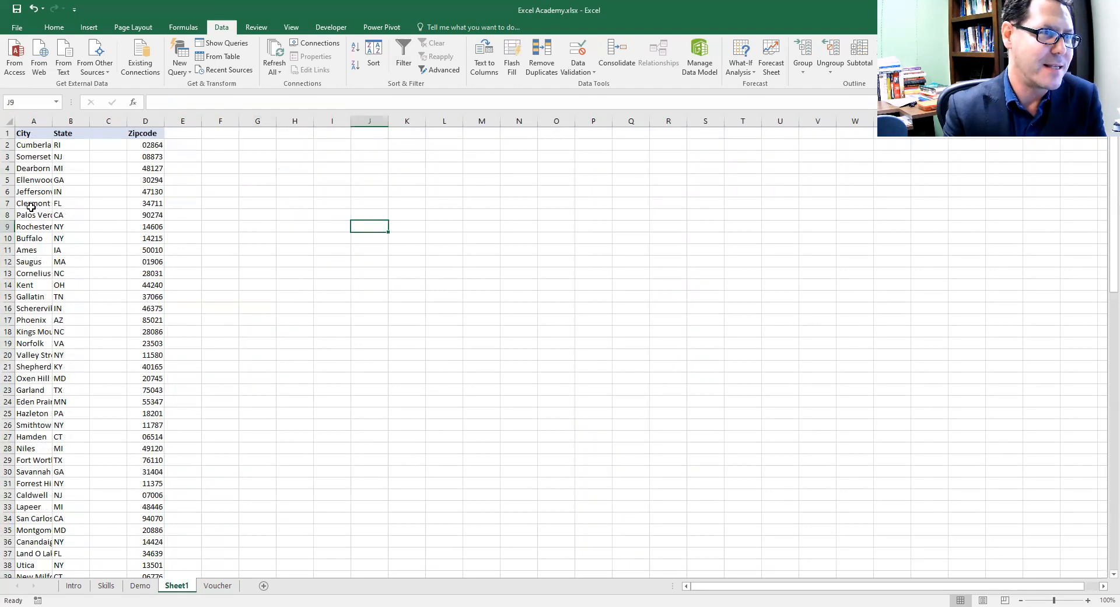
pyautogui.moveTo(34, 147); pyautogui.dragTo(33, 285)
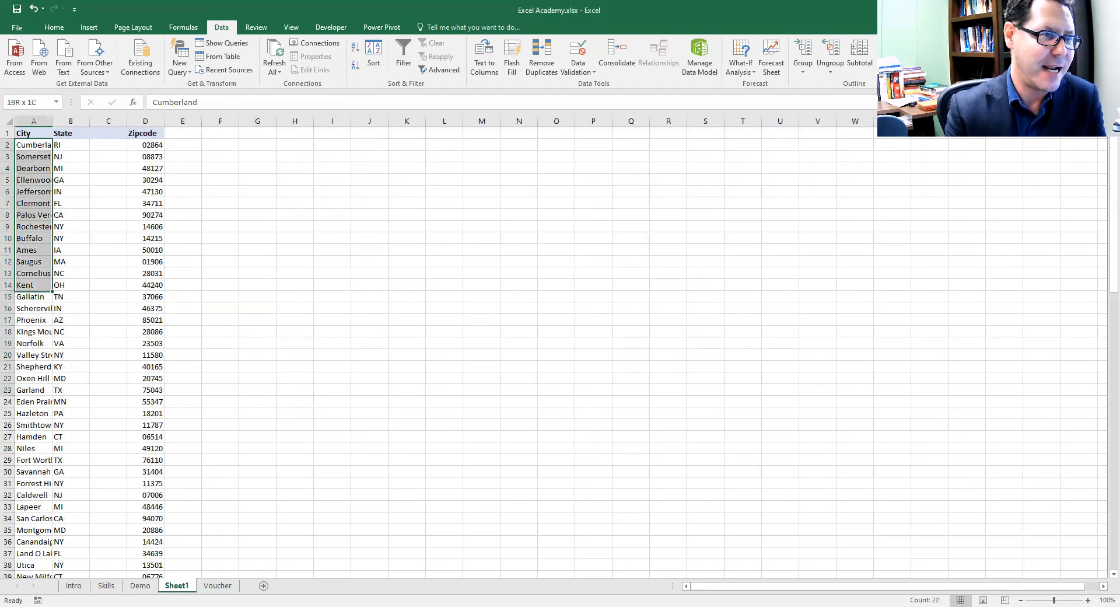
pyautogui.moveTo(41, 534); pyautogui.dragTo(35, 168)
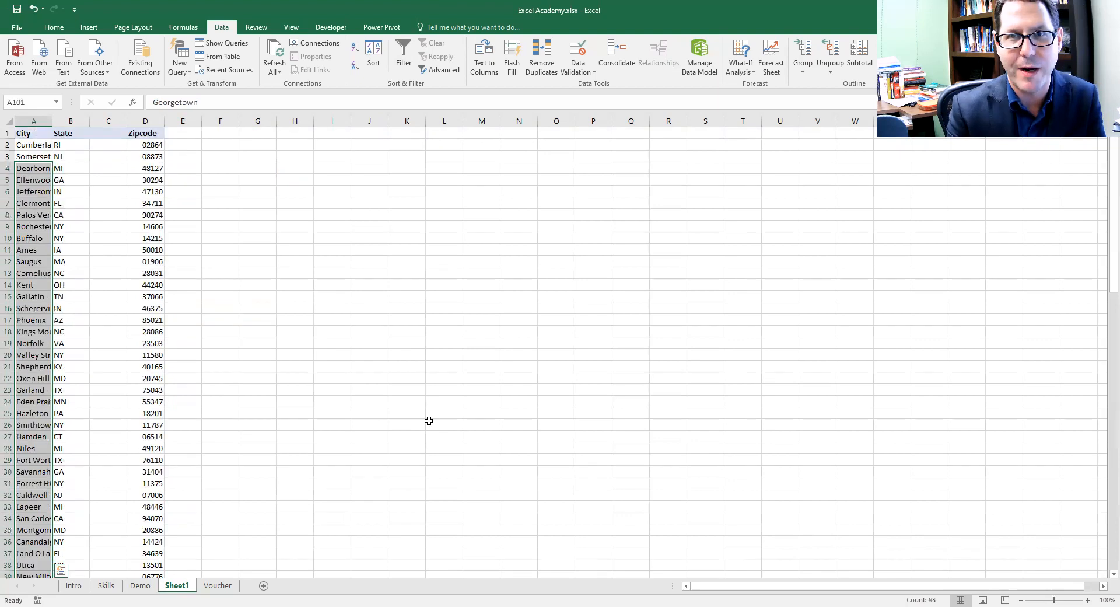
# - Sort only the selected city entries from A to Z by Dearborn Heights, continuing with the current selection instead of expanding it
pyautogui.click(374, 54)
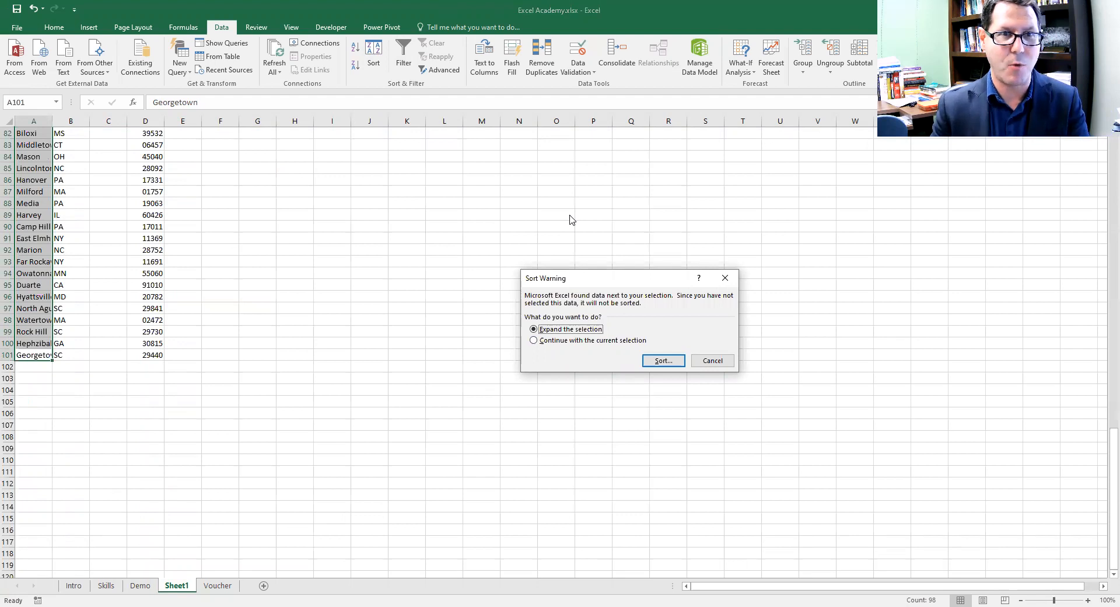
pyautogui.click(591, 341)
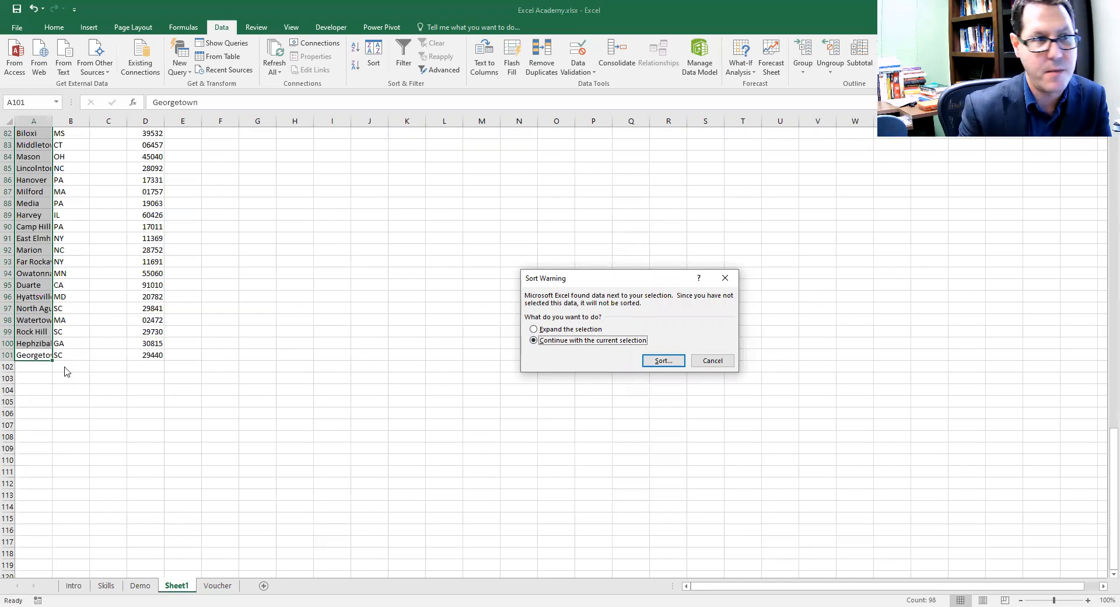
pyautogui.click(663, 360)
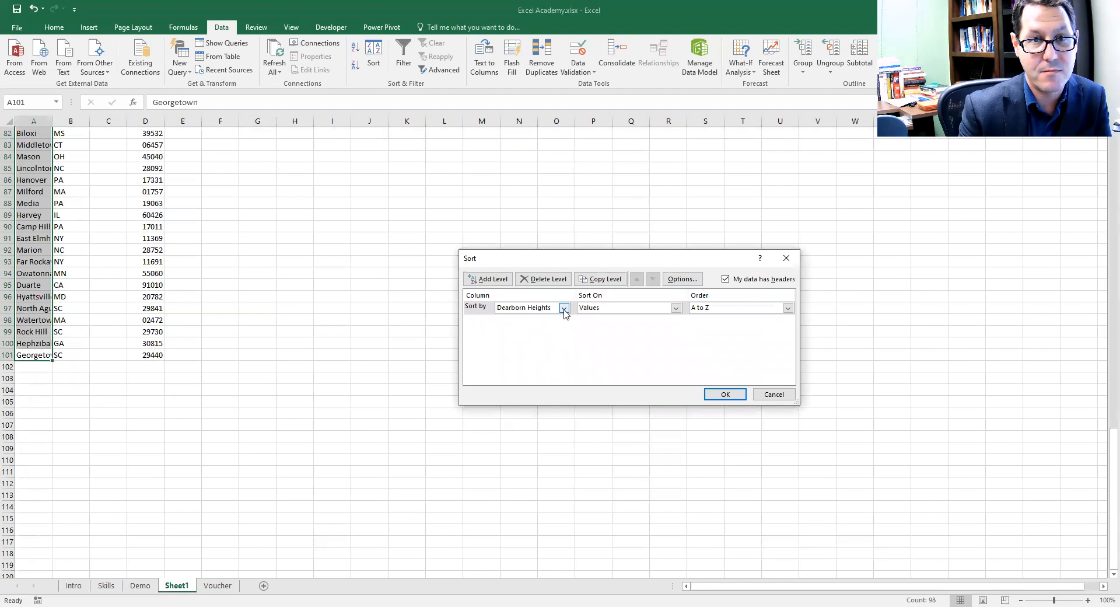
pyautogui.click(564, 309)
pyautogui.click(560, 318)
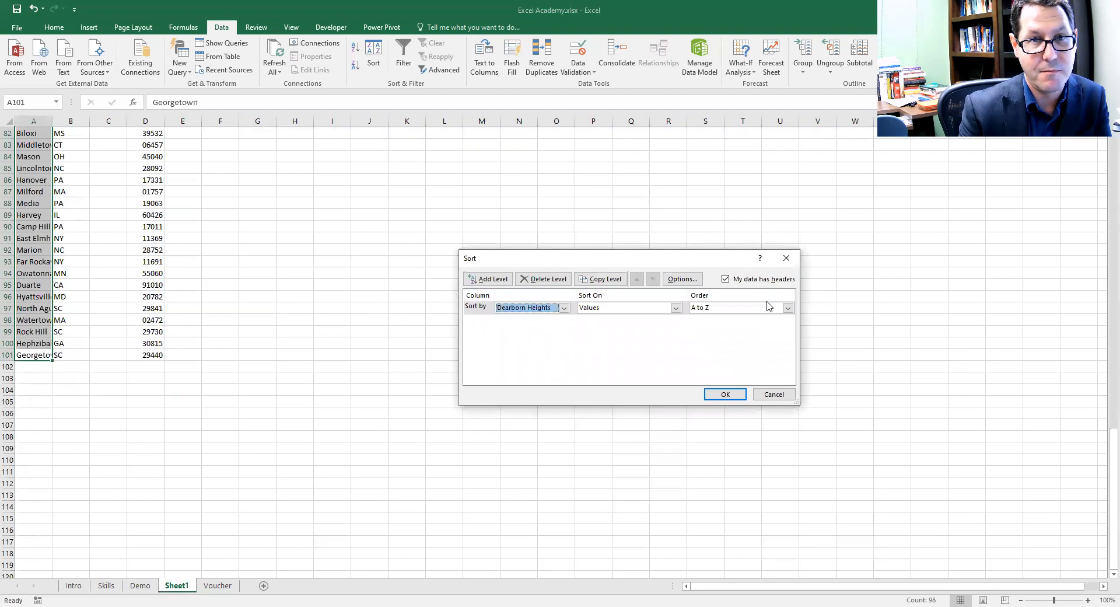
pyautogui.click(726, 394)
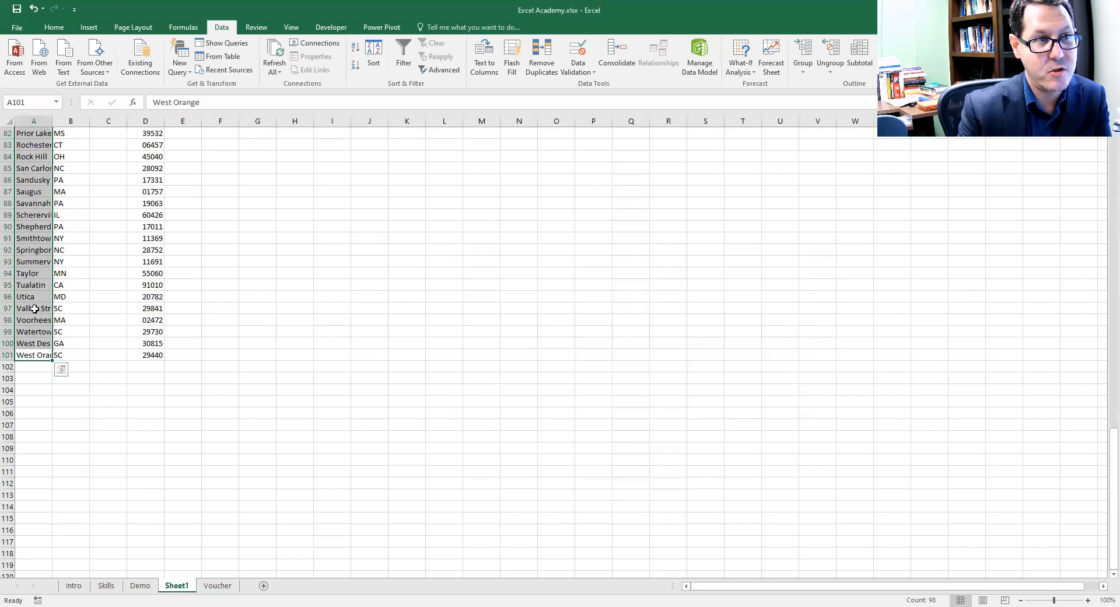
# - Check the sorted city names against the State and Zipcode entries down to the last row of the data
pyautogui.scroll(20, 197, 318)
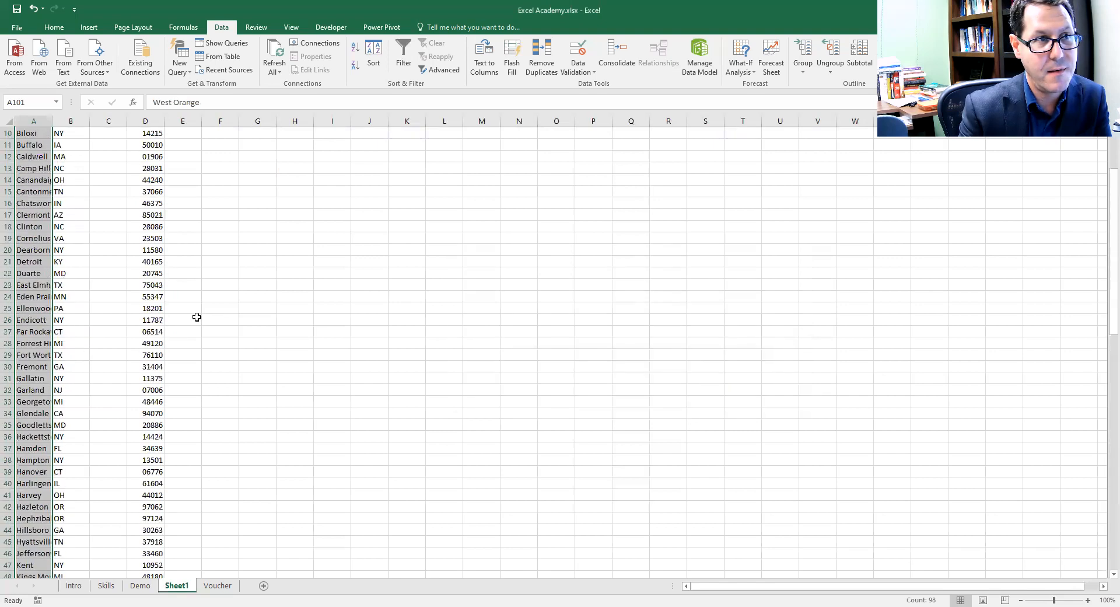
pyautogui.scroll(-3, 15, 380)
pyautogui.scroll(3, 18, 373)
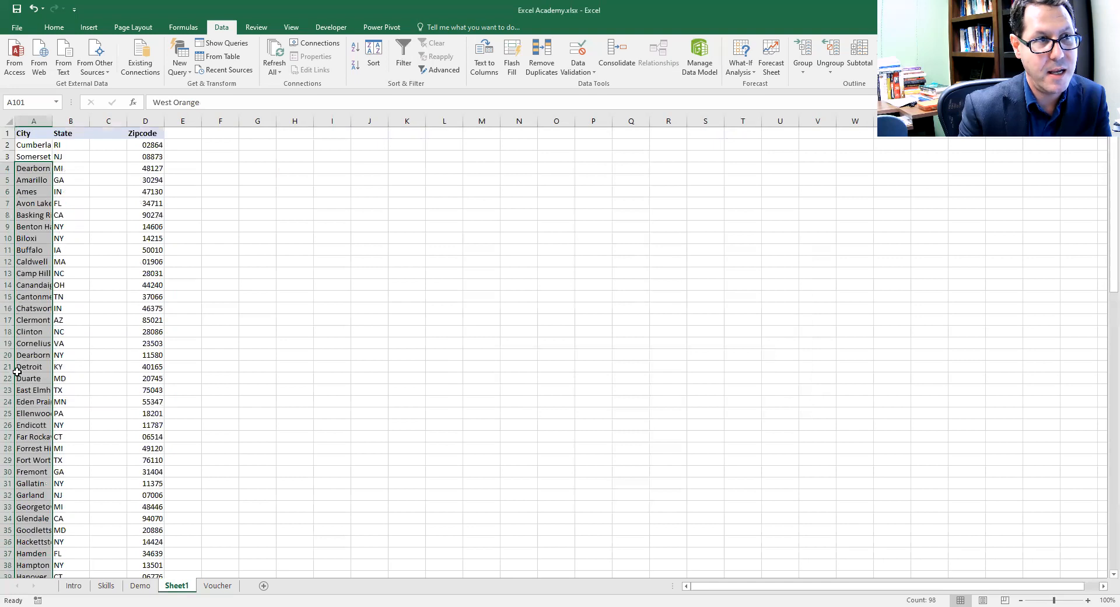
pyautogui.scroll(-19, 31, 354)
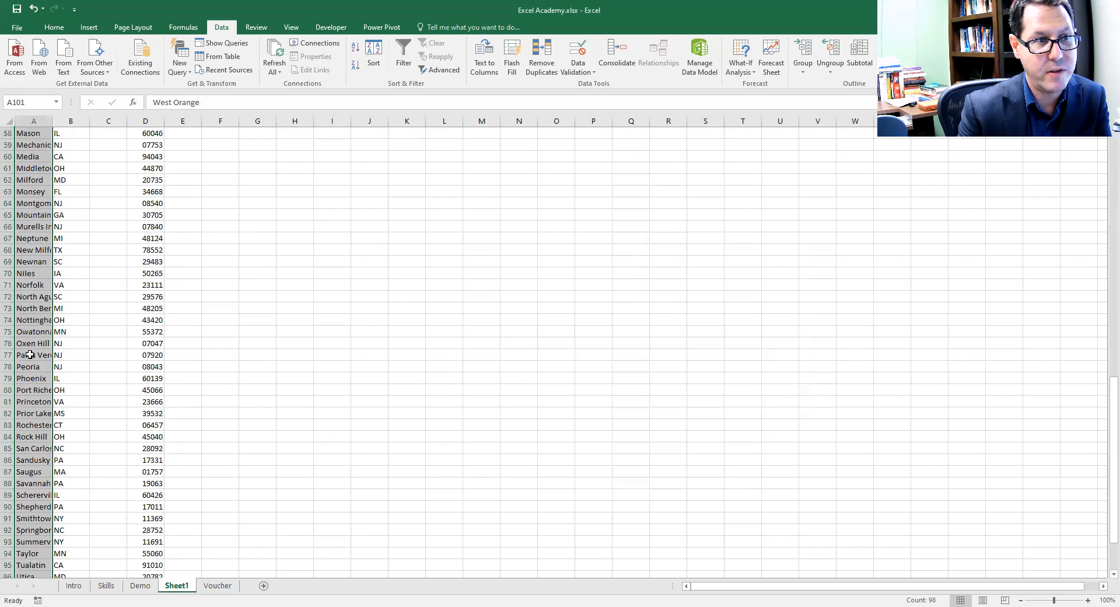
pyautogui.scroll(-7, 30, 355)
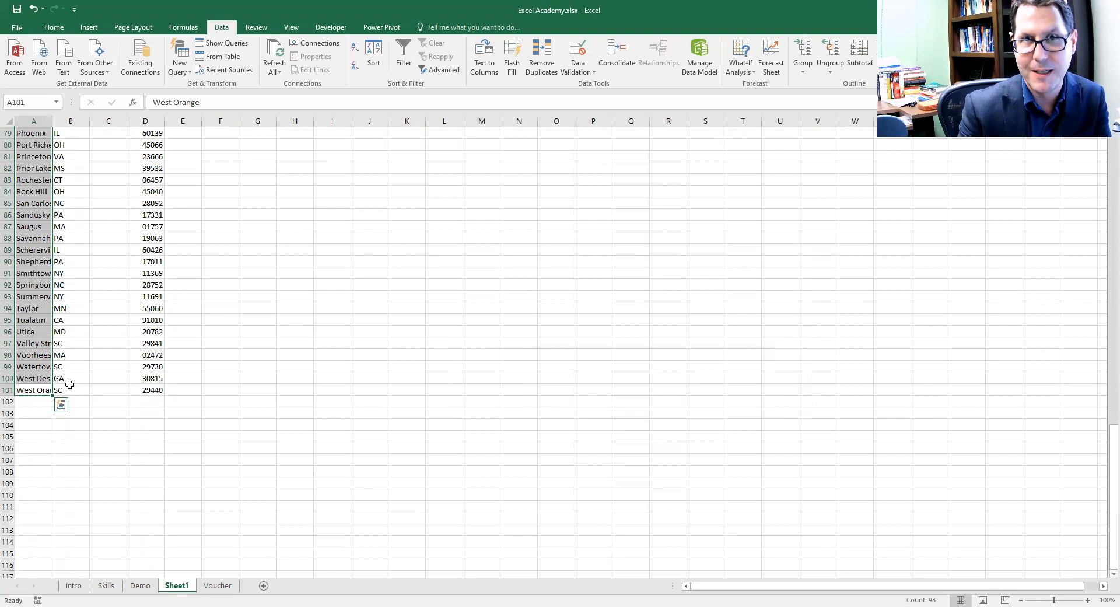
pyautogui.moveTo(70, 384); pyautogui.dragTo(68, 180)
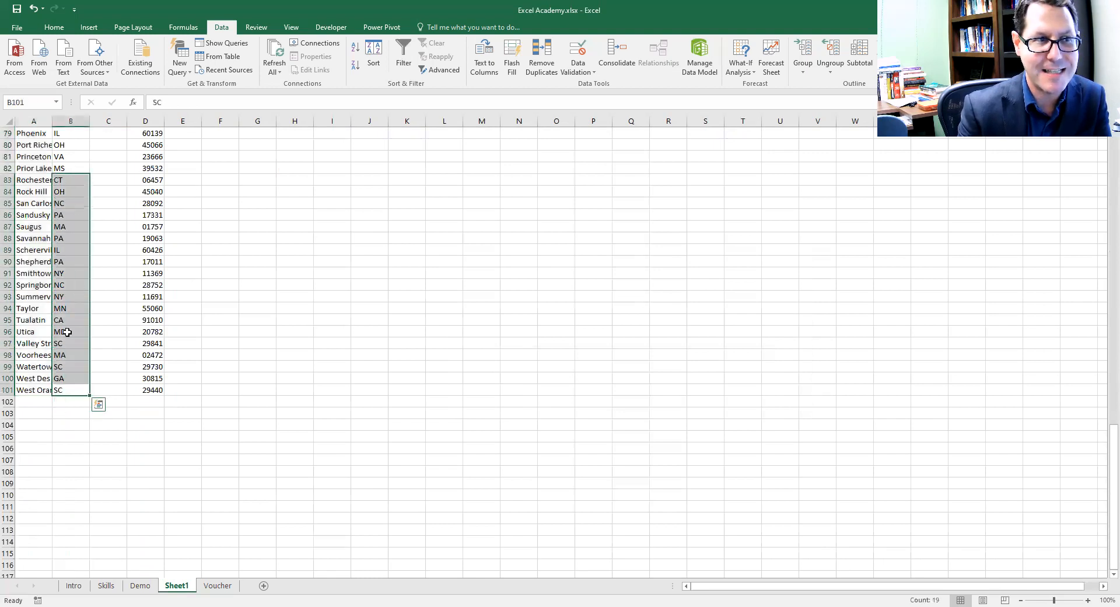
pyautogui.click(58, 431)
pyautogui.click(49, 391)
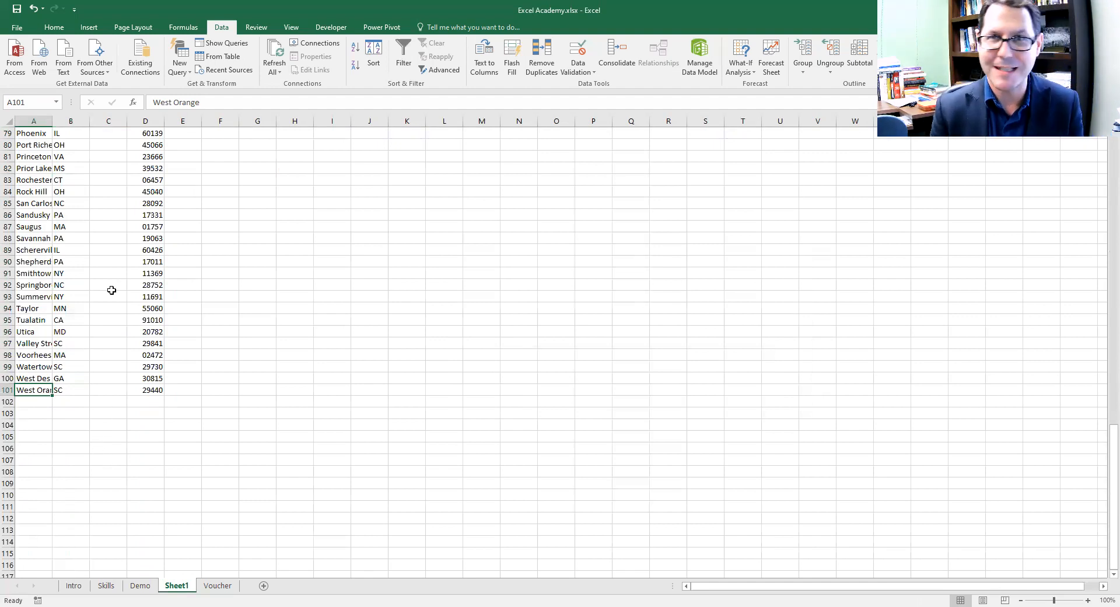
# - Undo the city-only sort and select the city entries in A9:A101
pyautogui.hotkey('ctrl', 'z')
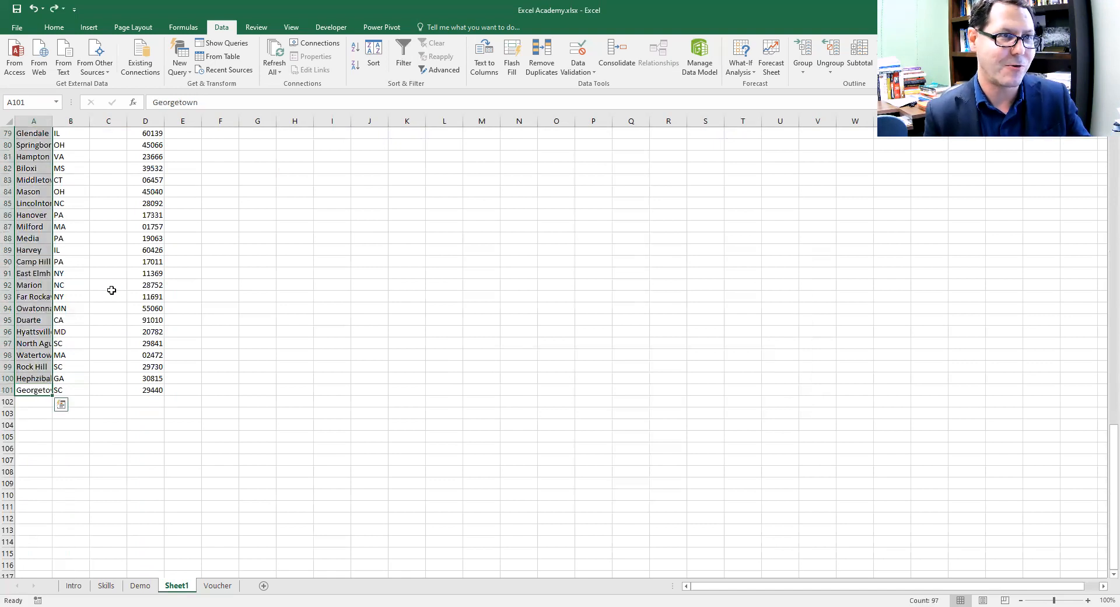
pyautogui.click(35, 346)
pyautogui.hotkey('ctrl', 'Down')
pyautogui.scroll(20, 36, 311)
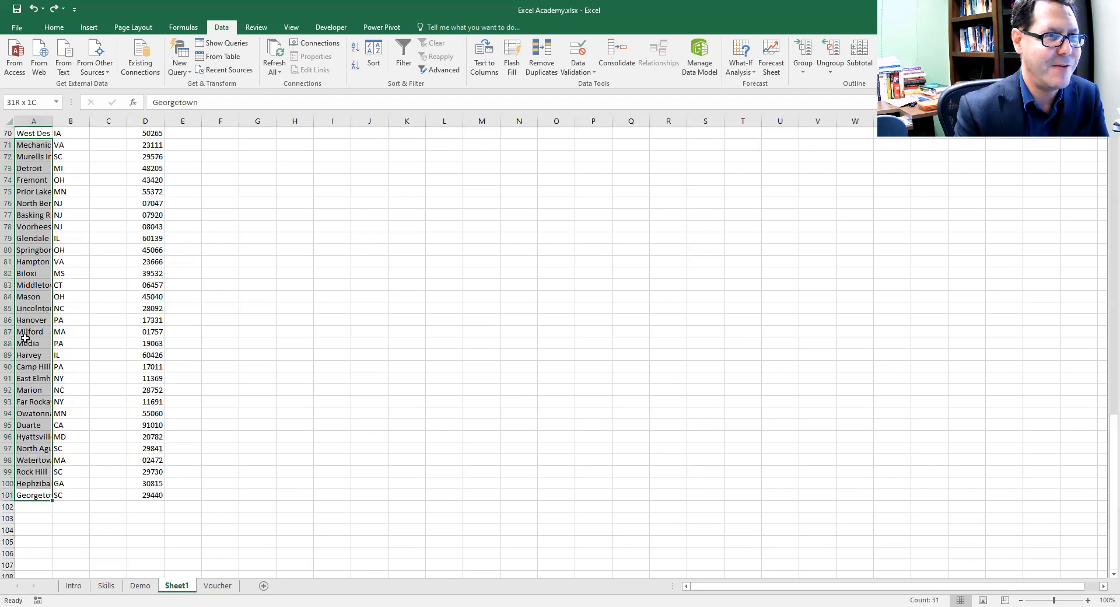
pyautogui.keyDown('shift'); pyautogui.click(23, 222); pyautogui.keyUp('shift')
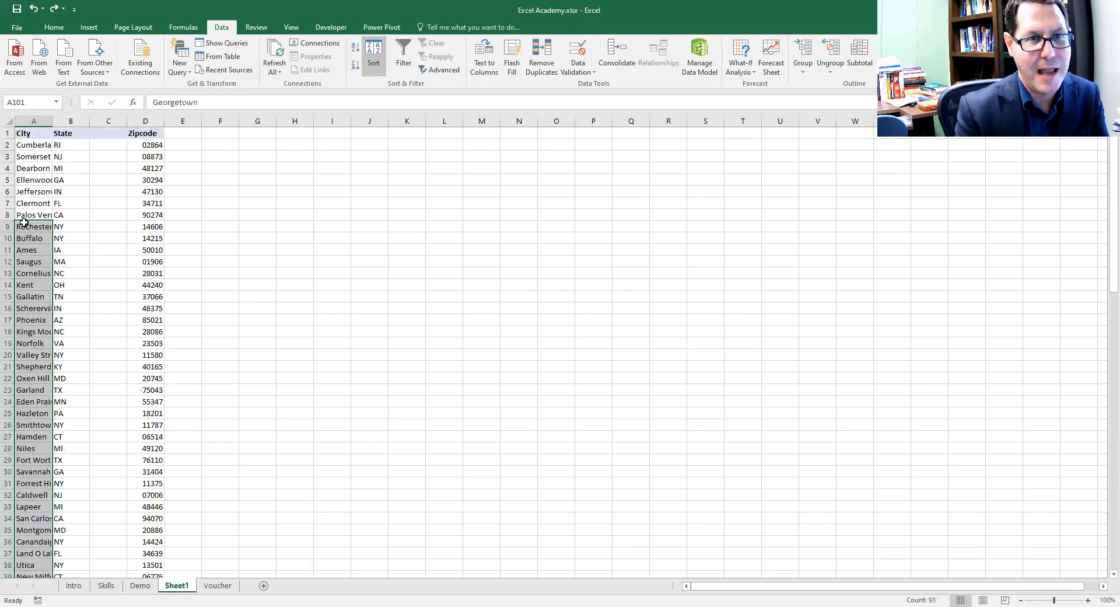
# - Expand the selection to the adjoining data and sort it by City from A to Z, then check the first Zipcode entry
pyautogui.click(374, 56)
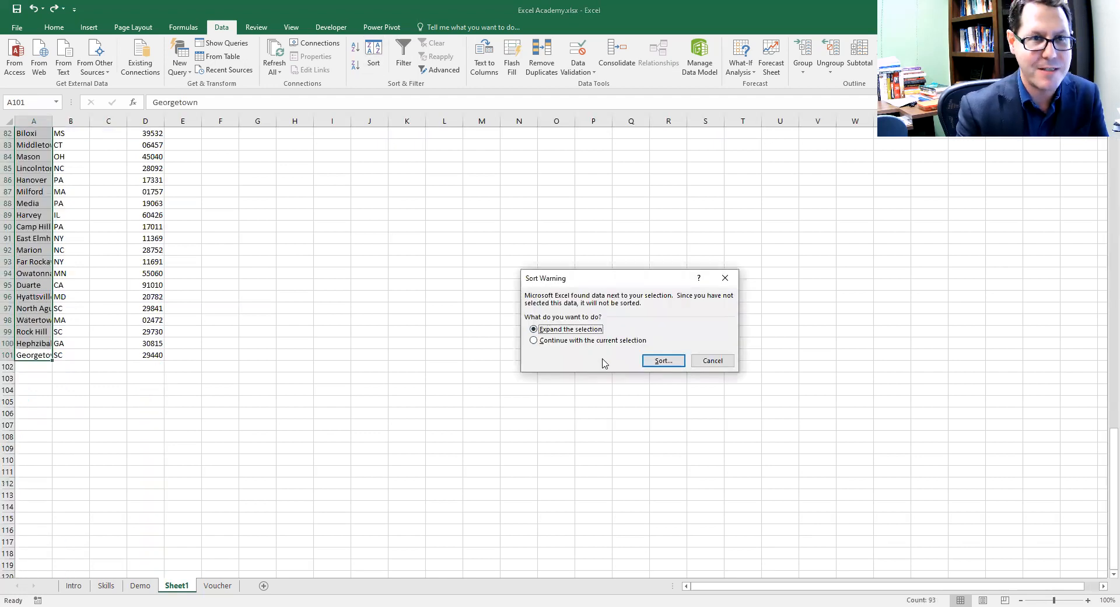
pyautogui.click(668, 362)
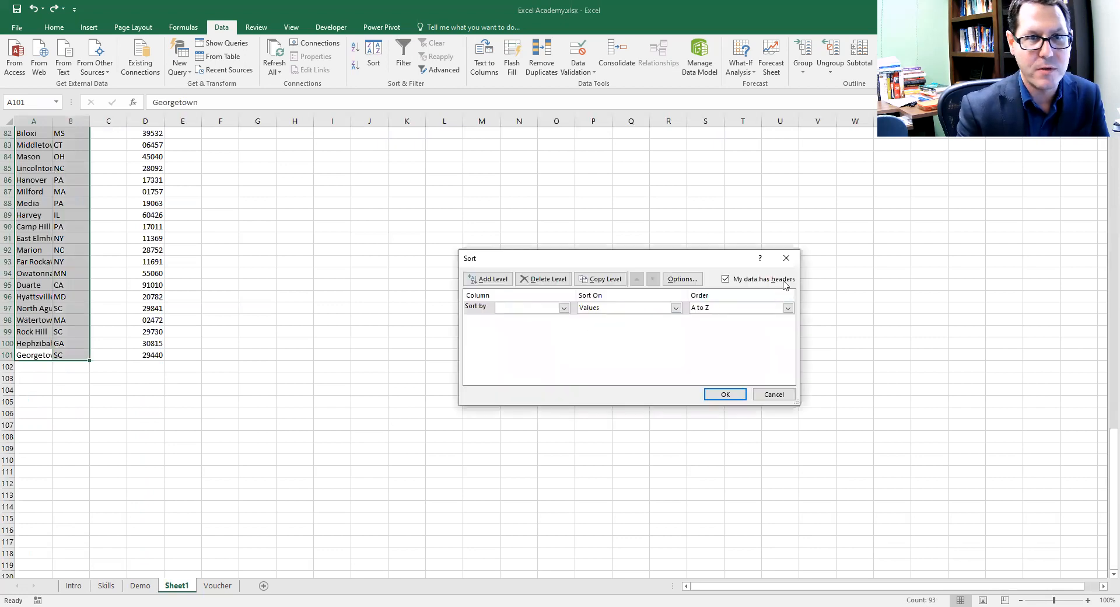
pyautogui.click(563, 308)
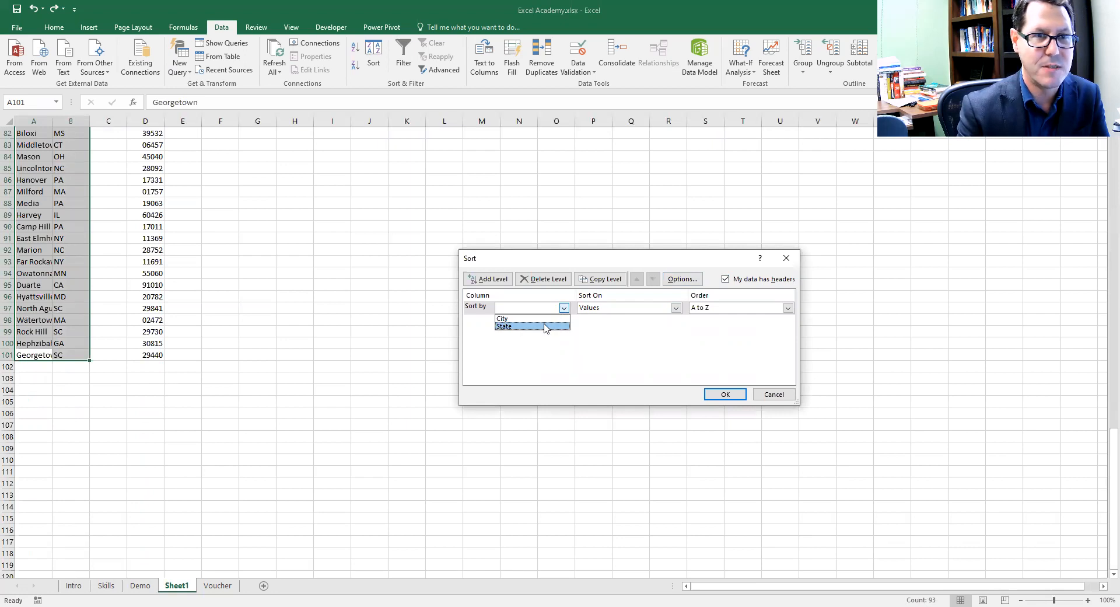
pyautogui.click(545, 319)
pyautogui.click(717, 392)
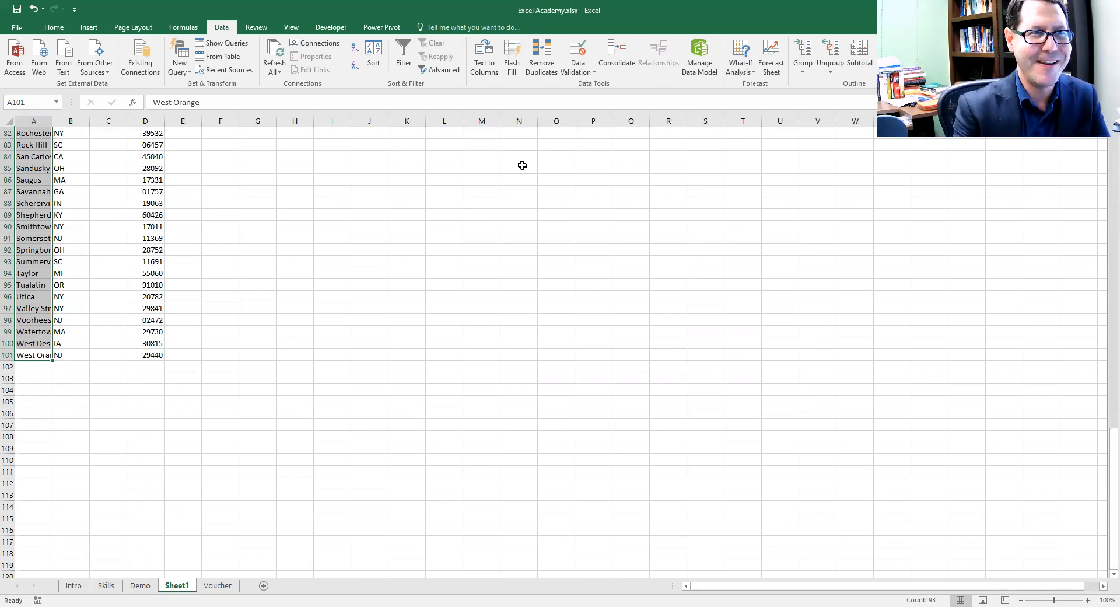
pyautogui.scroll(20, 514, 157)
pyautogui.click(147, 145)
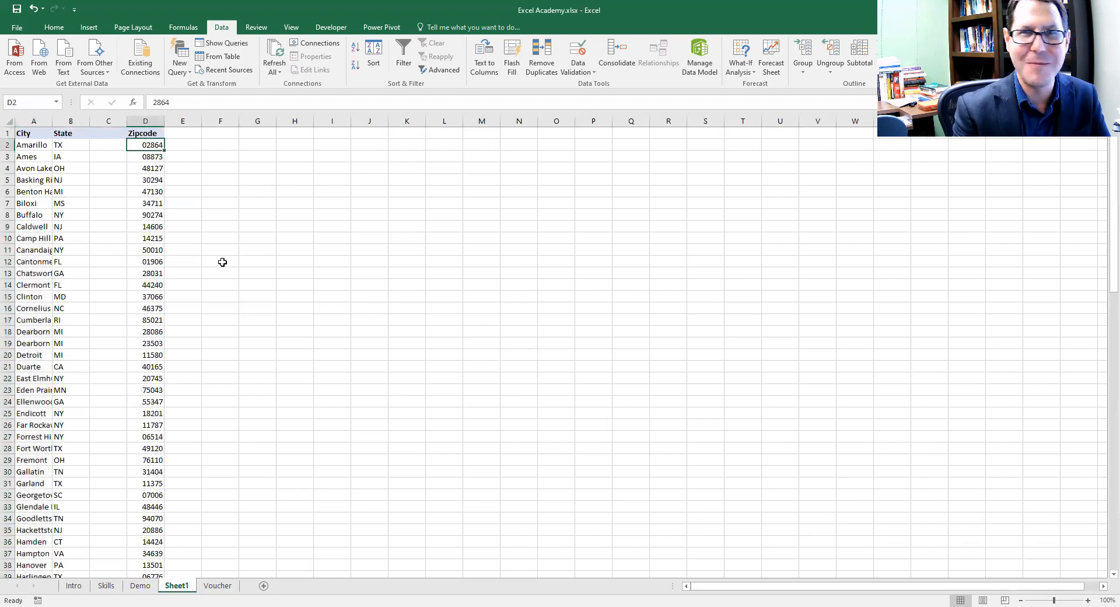
pyautogui.moveTo(32, 180); pyautogui.dragTo(33, 448)
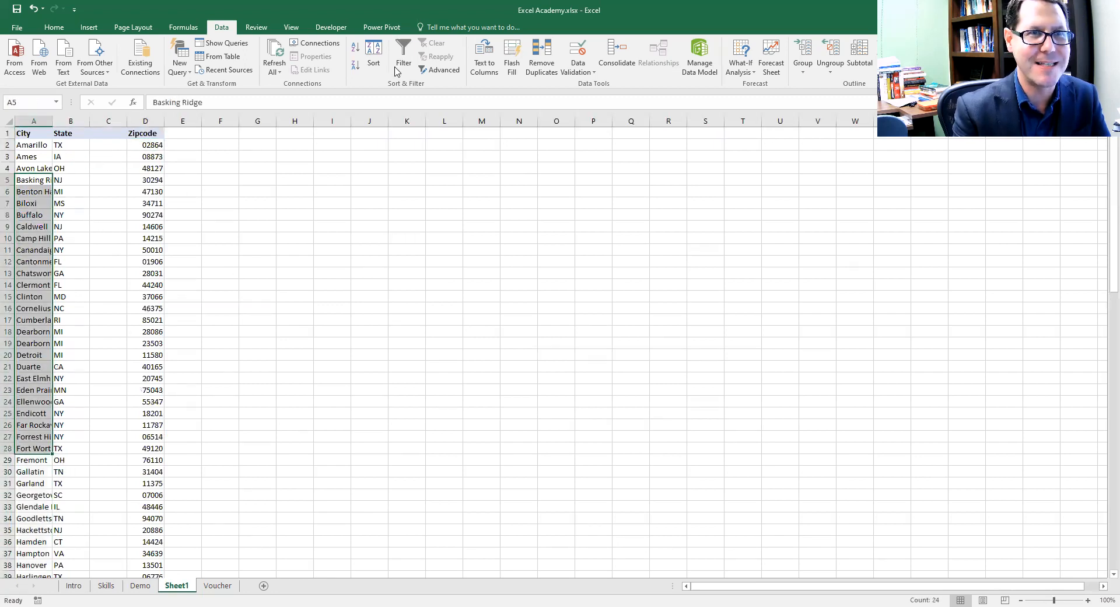
pyautogui.click(376, 58)
pyautogui.click(646, 360)
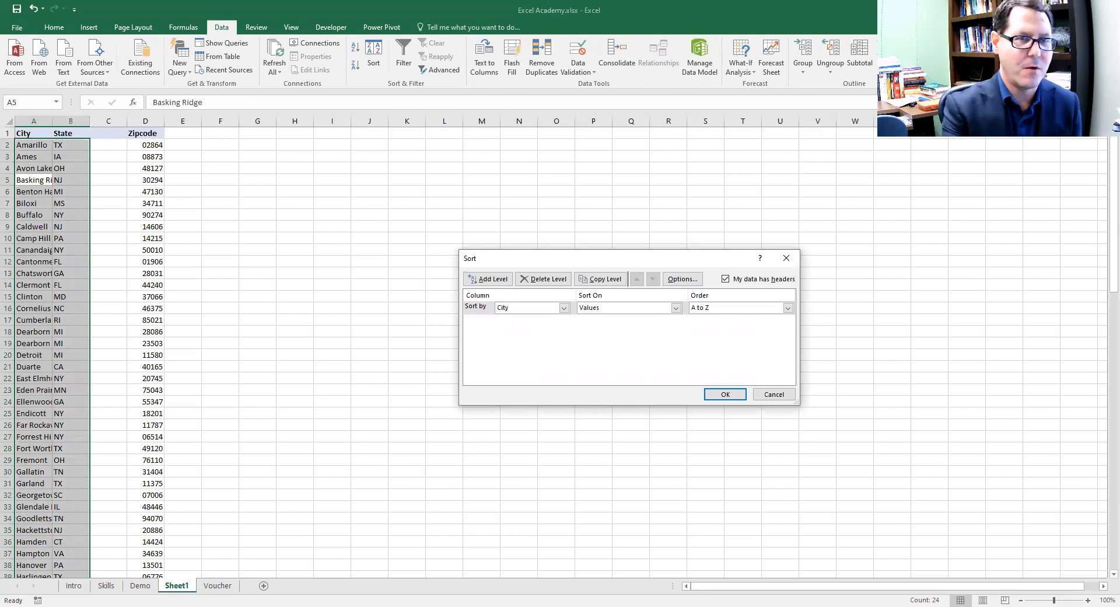
pyautogui.click(788, 394)
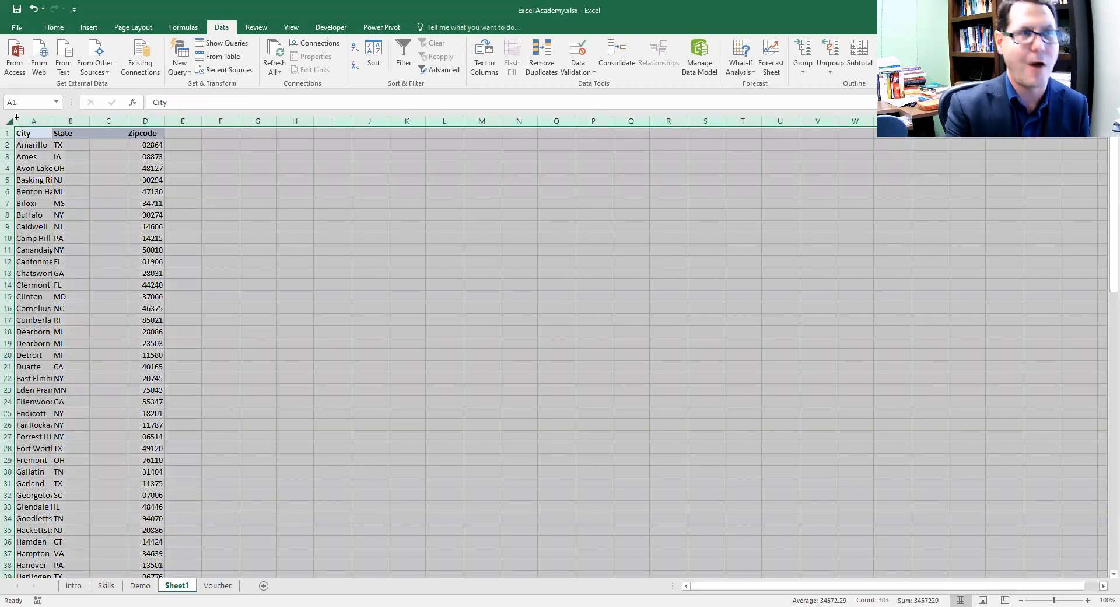
pyautogui.click(8, 122)
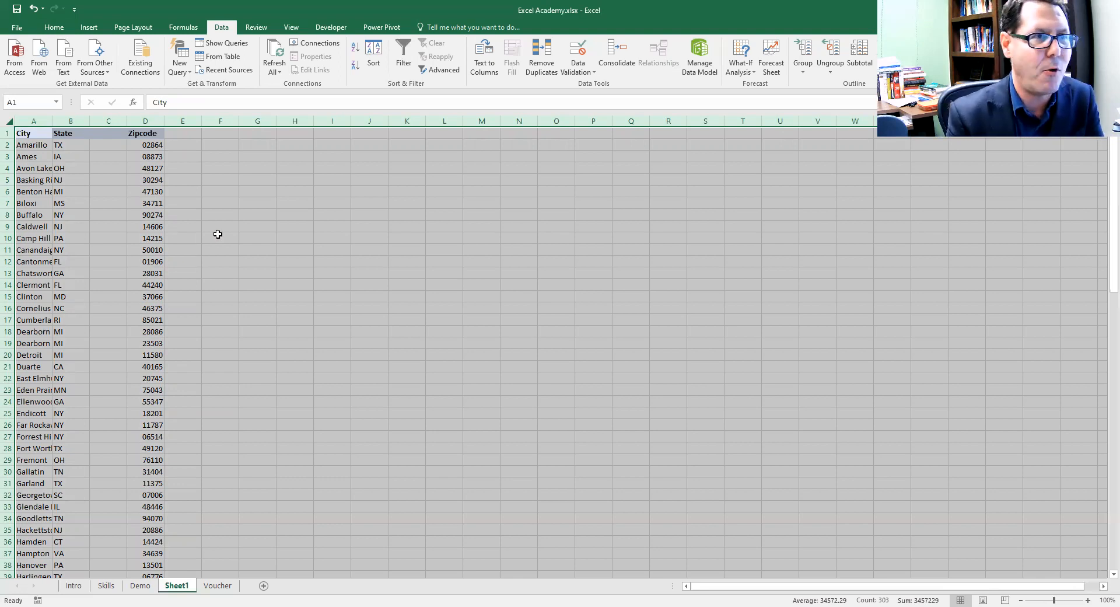
pyautogui.click(220, 234)
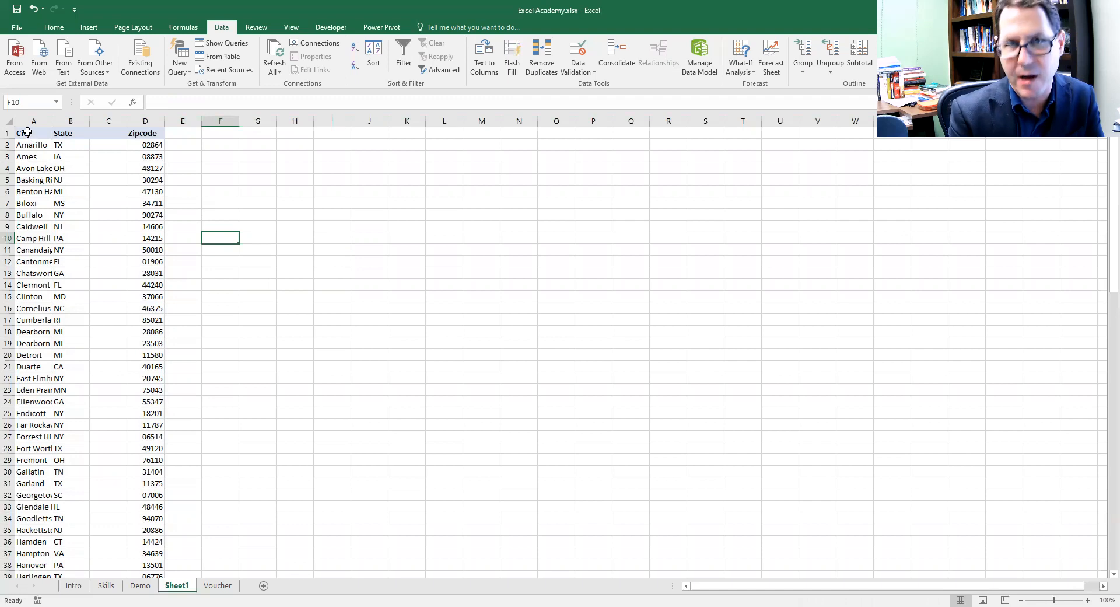
# - Convert the full data range A1:D101, including the blank column C, into a table with headers
pyautogui.moveTo(27, 133); pyautogui.dragTo(145, 545)
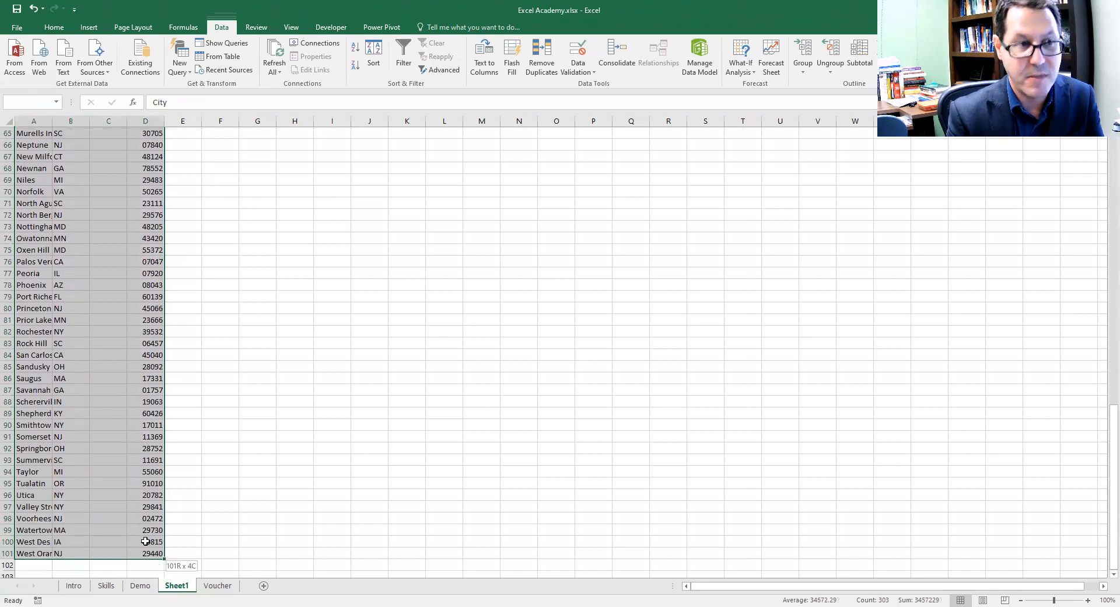
pyautogui.scroll(20, 113, 342)
pyautogui.scroll(2, 85, 334)
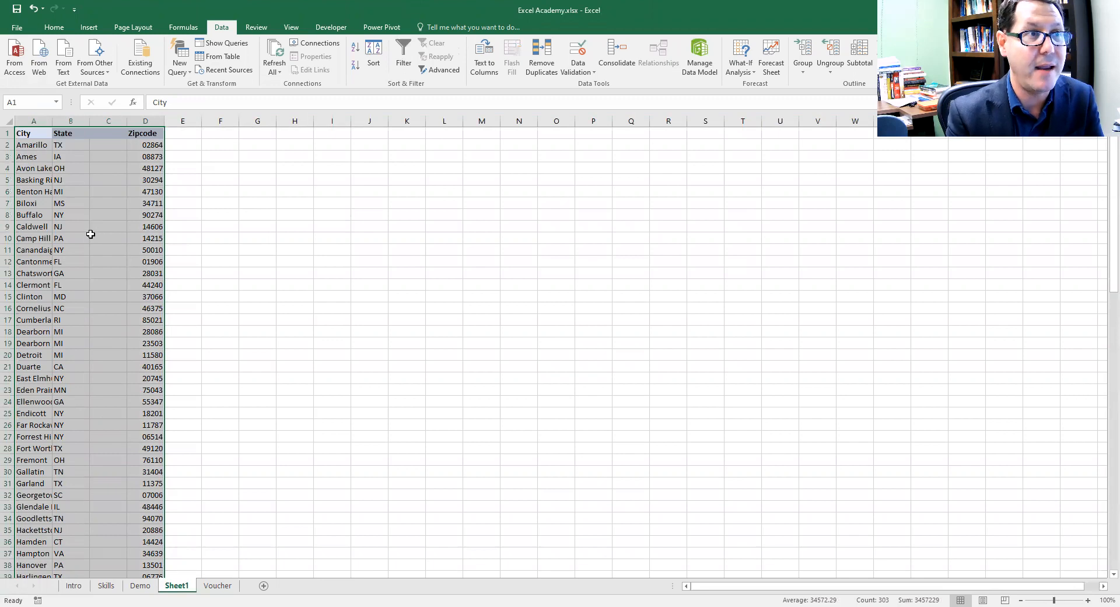
pyautogui.click(88, 27)
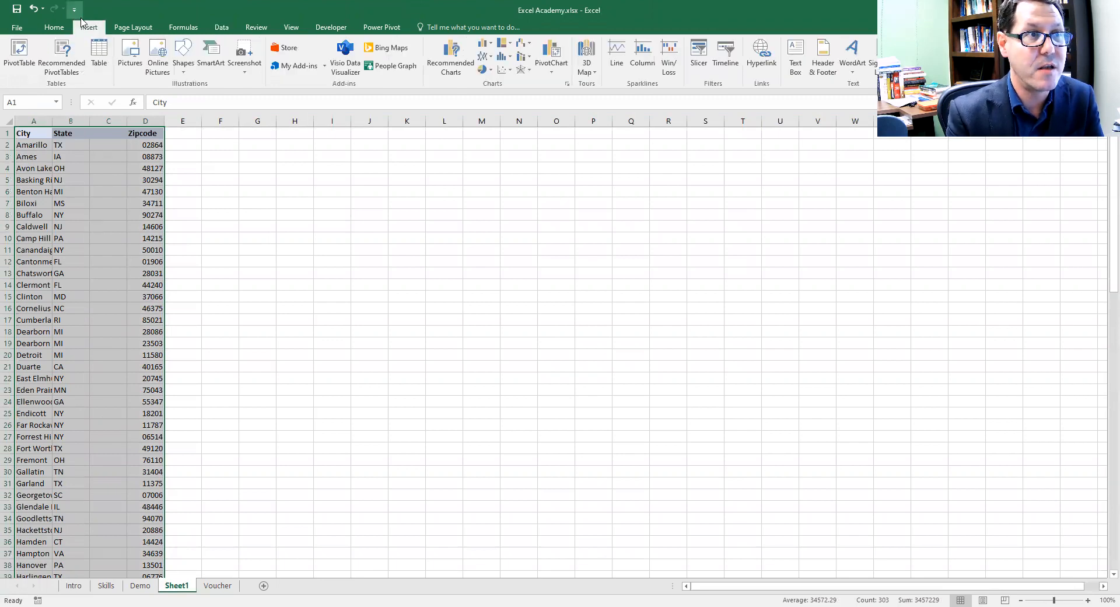
pyautogui.click(101, 52)
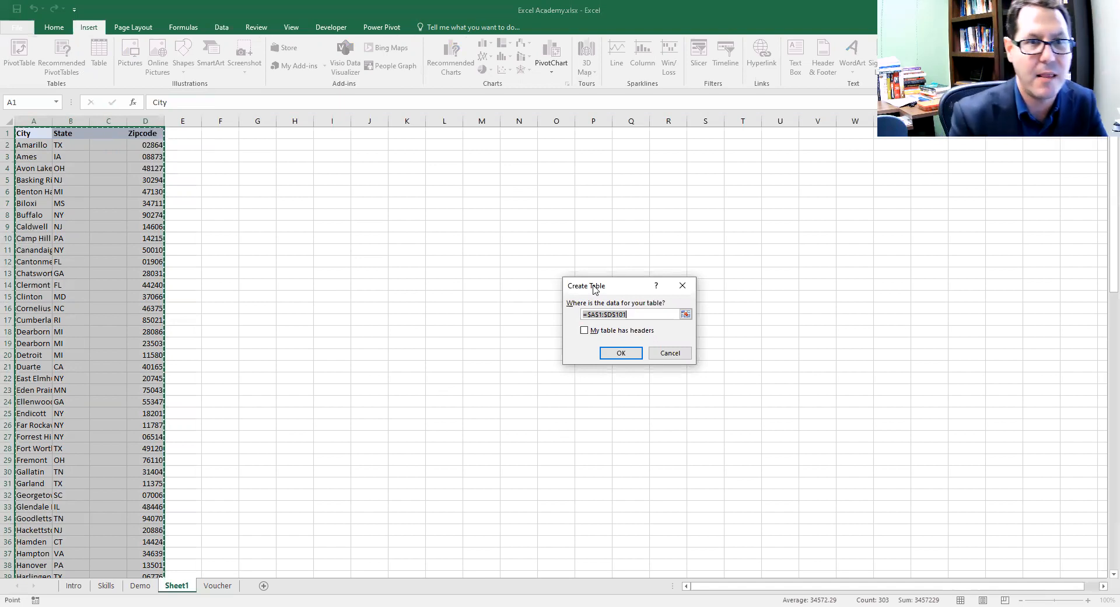
pyautogui.click(585, 330)
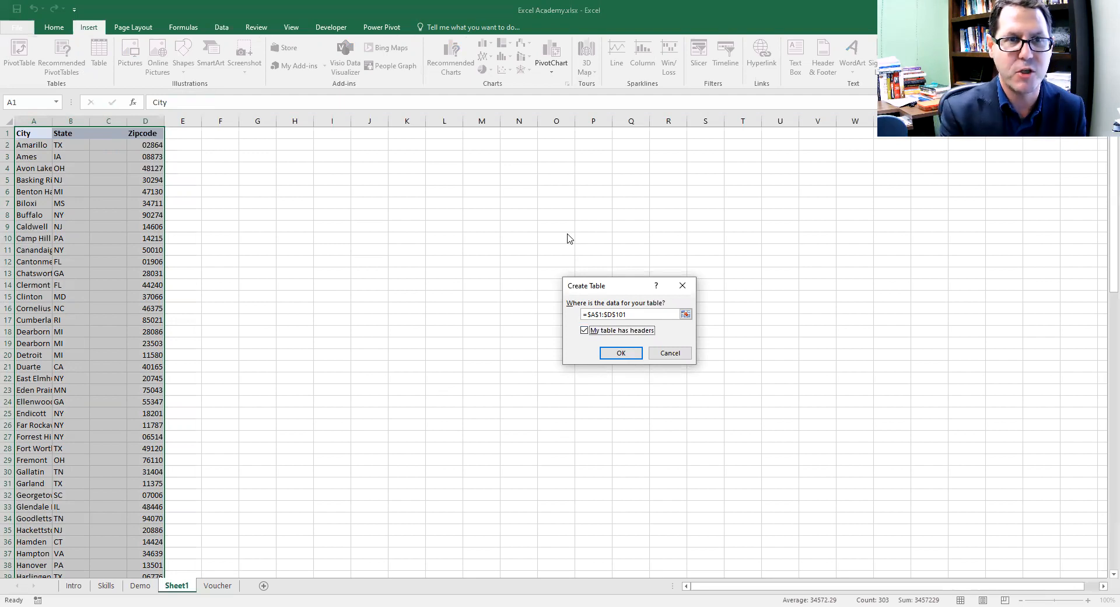
pyautogui.click(615, 350)
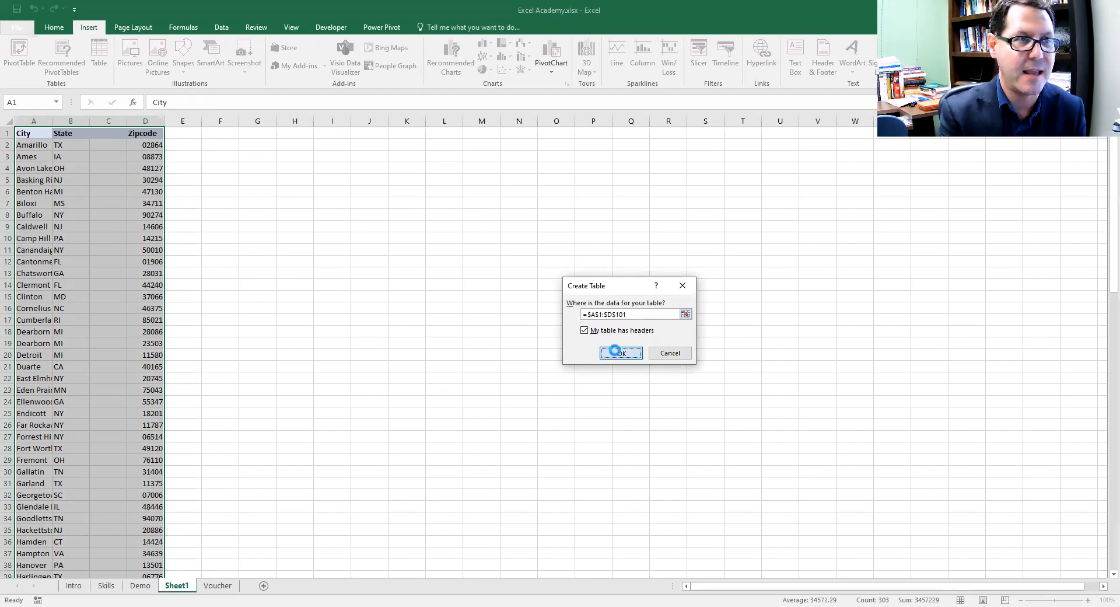
pyautogui.click(568, 284)
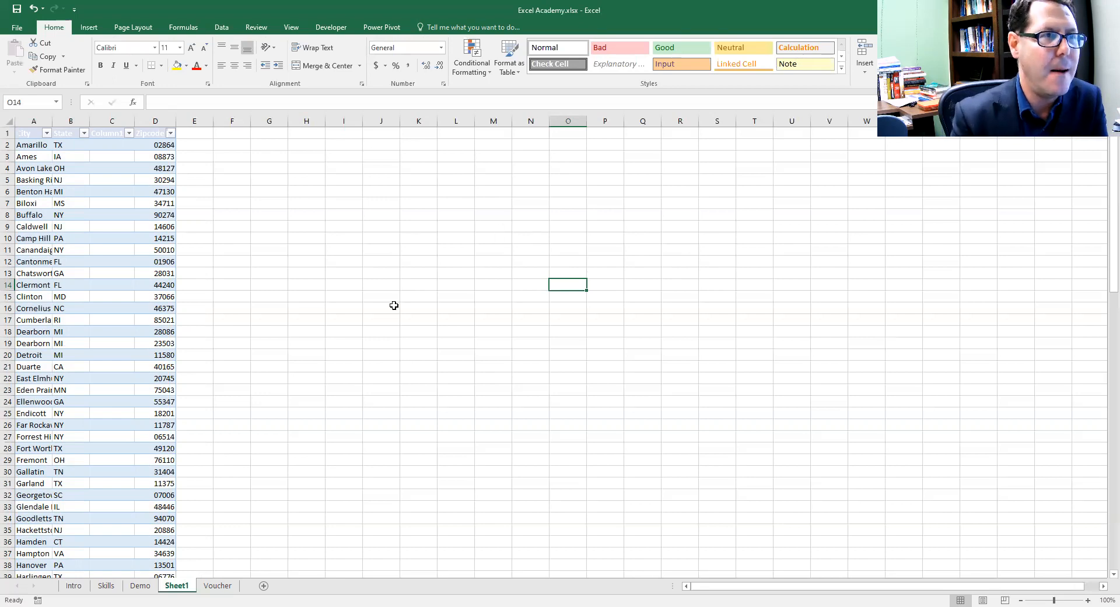
# - Look through the sort and filter choices of the table's City column, leaving the filter unchanged
pyautogui.click(37, 148)
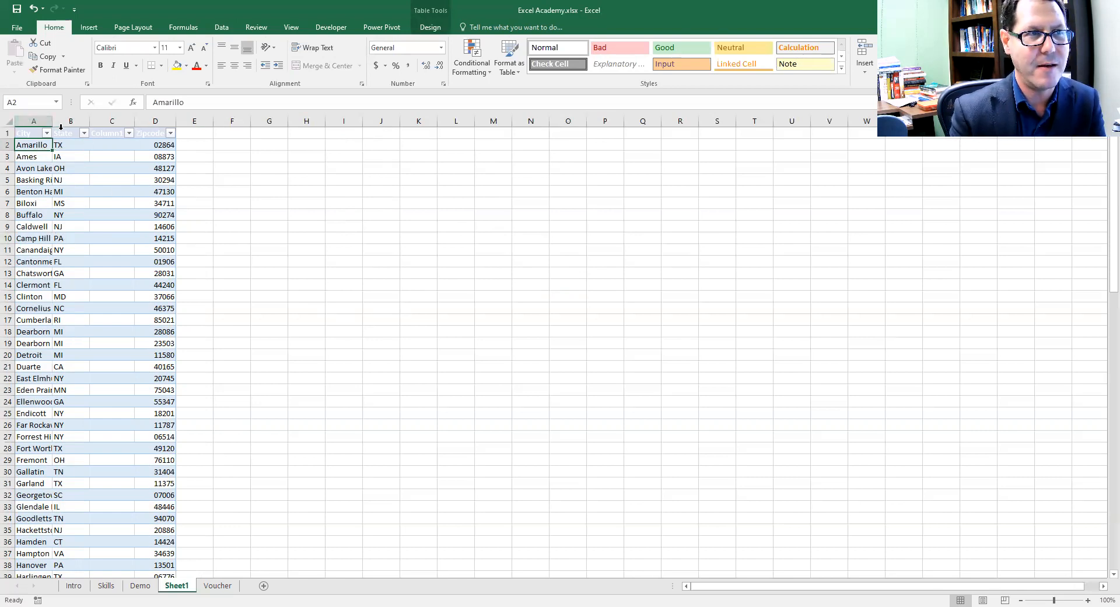
pyautogui.click(61, 175)
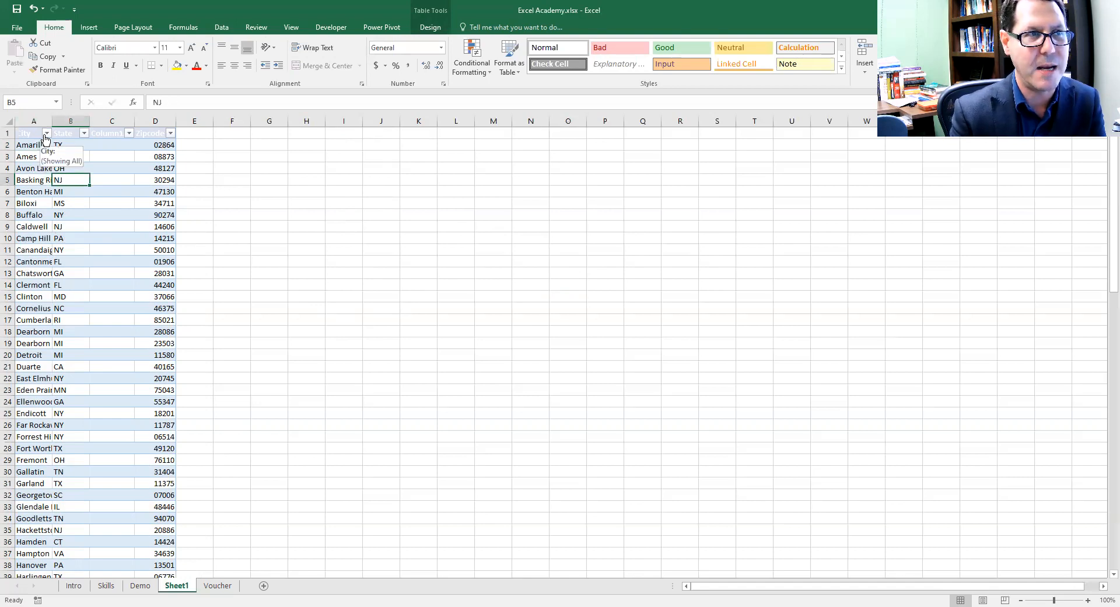
pyautogui.click(46, 134)
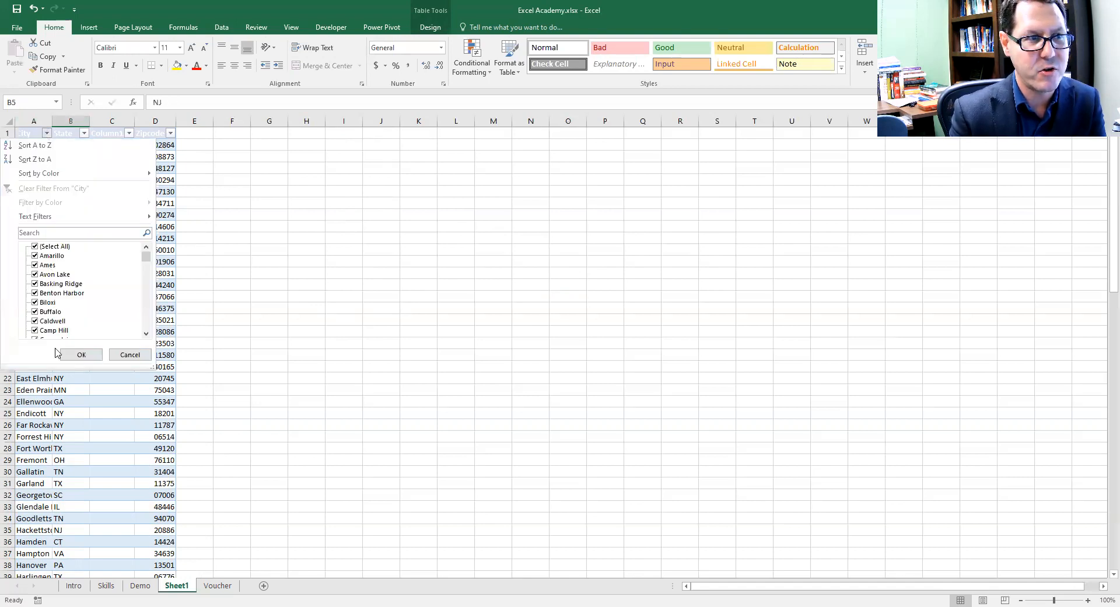
pyautogui.click(131, 355)
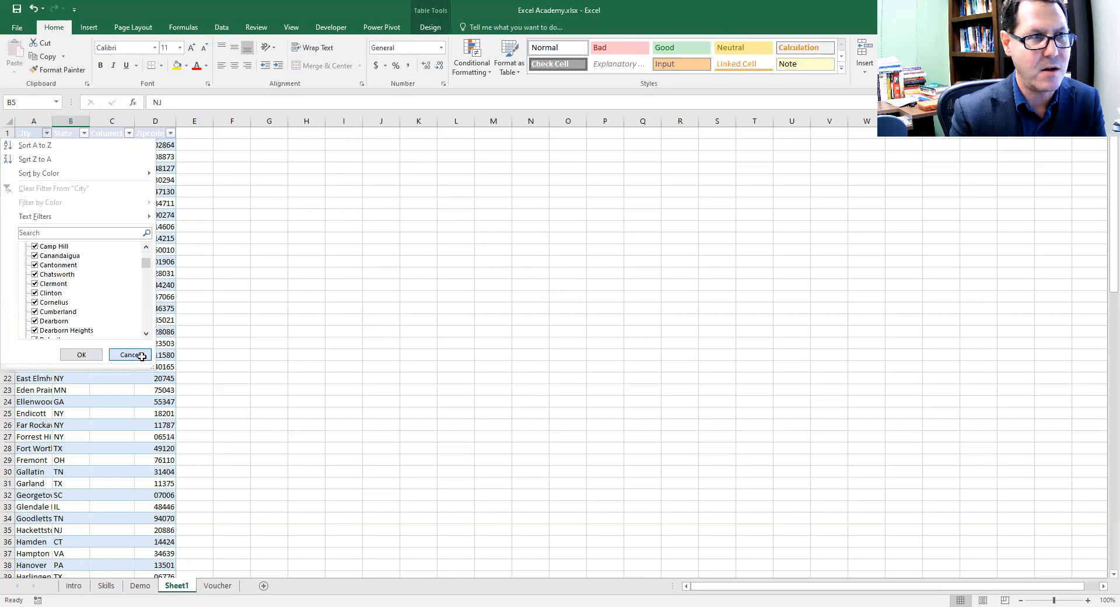
# - Filter the table's State column to show only the CA records
pyautogui.click(84, 133)
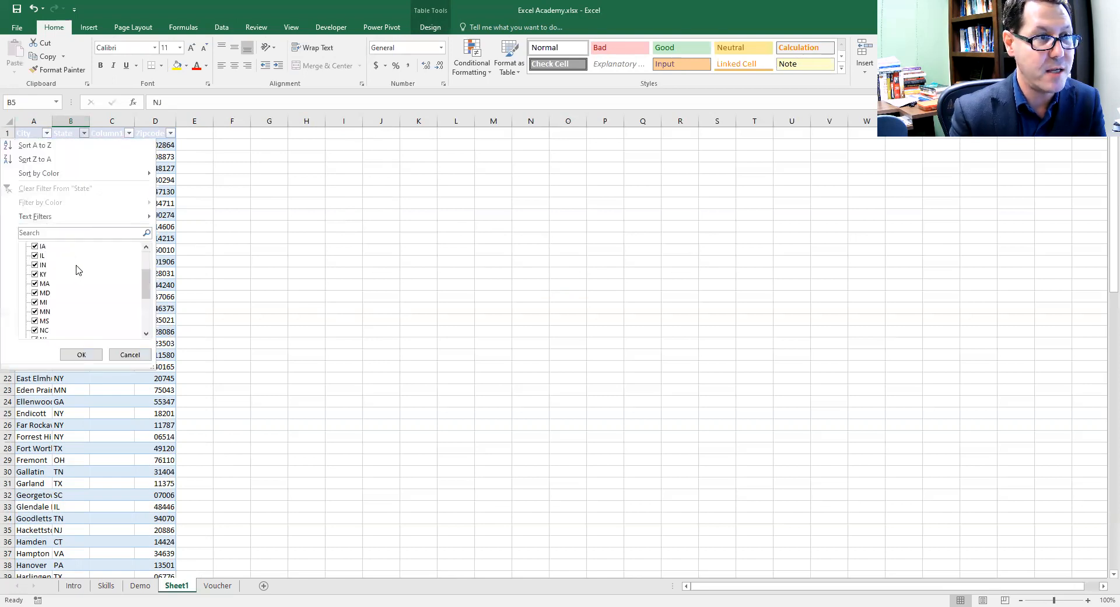
pyautogui.click(36, 247)
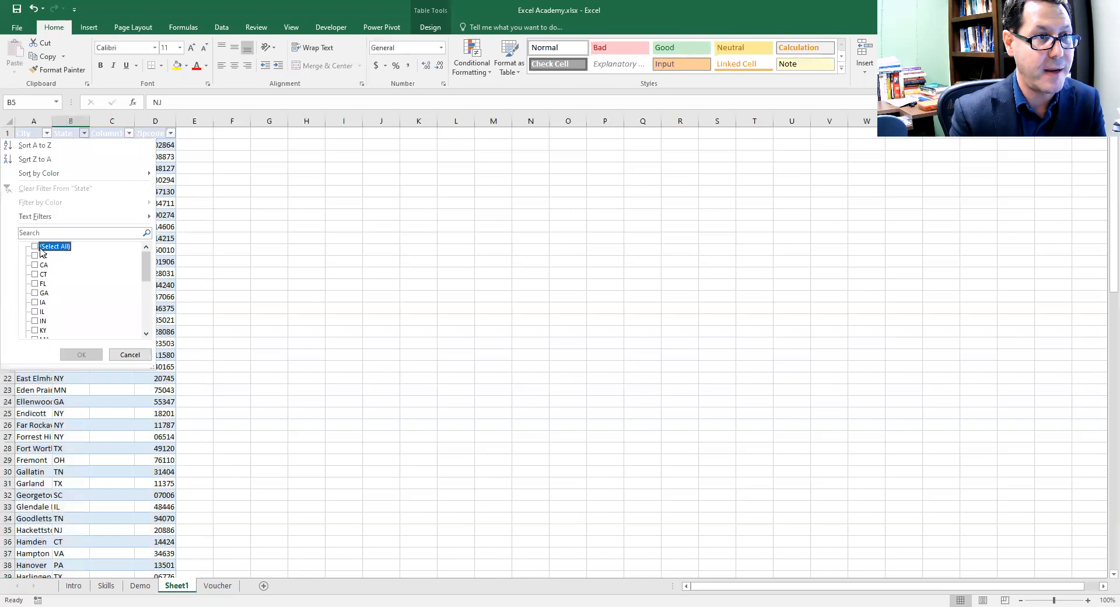
pyautogui.click(35, 265)
pyautogui.click(82, 354)
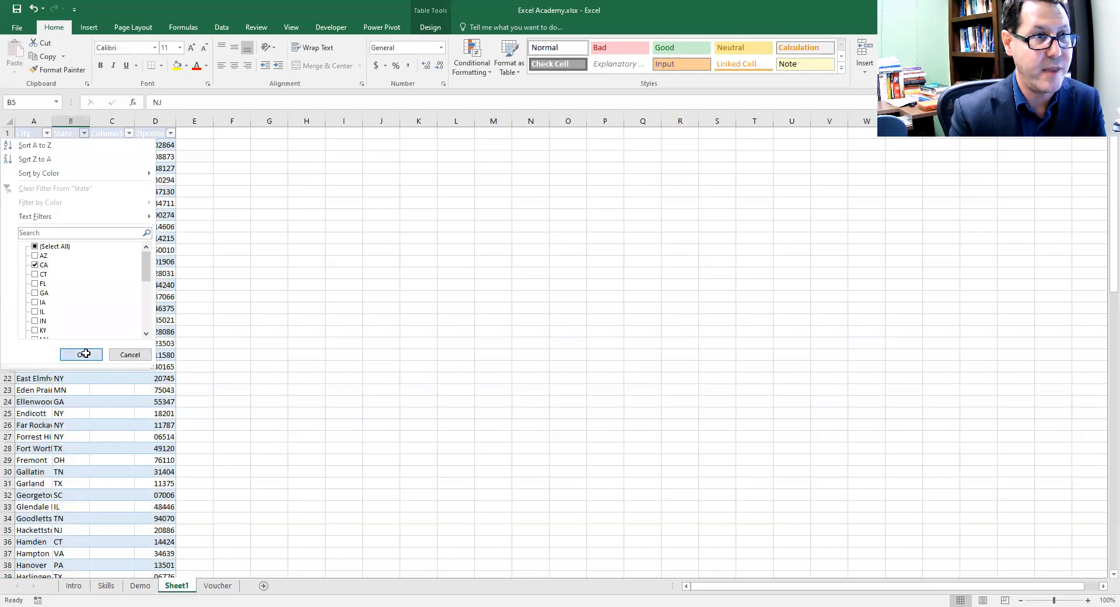
# - Reselect all states in the State column's filter to bring back every record
pyautogui.click(85, 134)
pyautogui.click(36, 247)
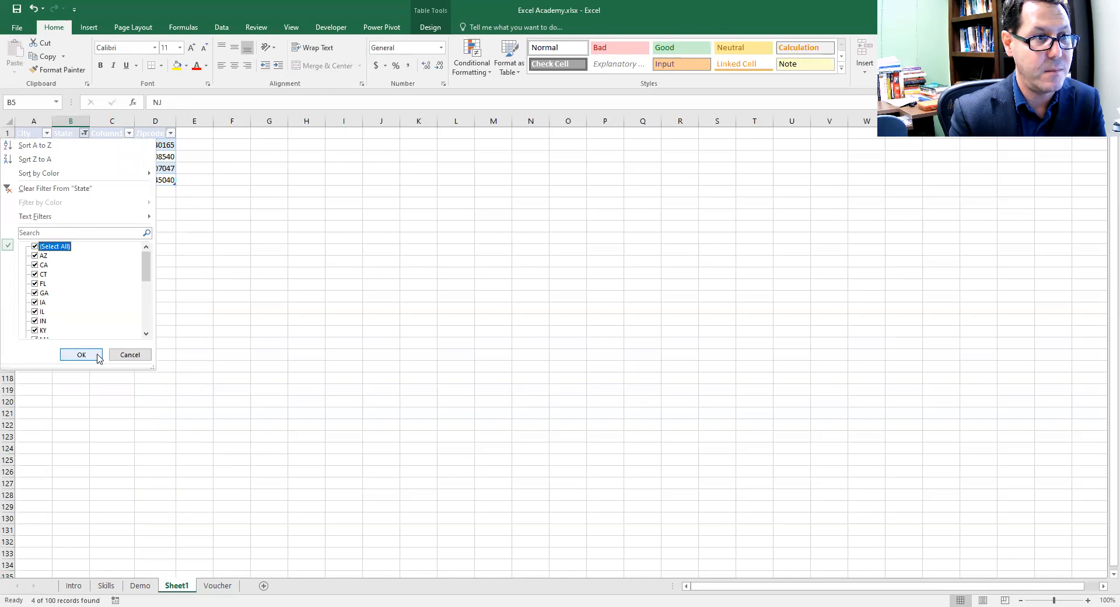
pyautogui.click(98, 355)
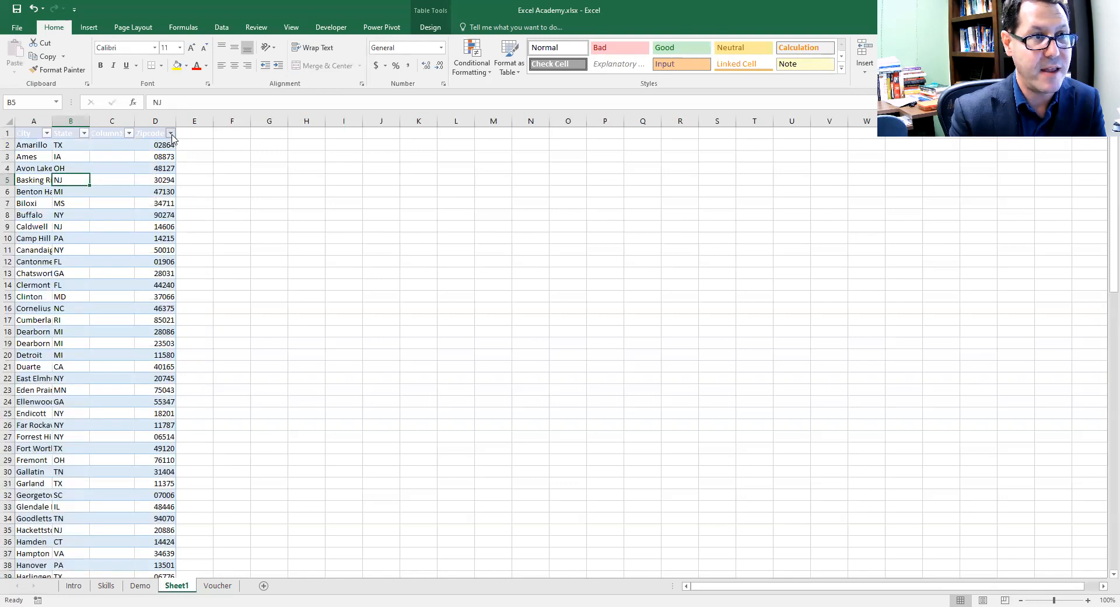
# - Examine the sort, filter and search options of the table's Zipcode column without applying any of them
pyautogui.click(170, 133)
pyautogui.click(76, 233)
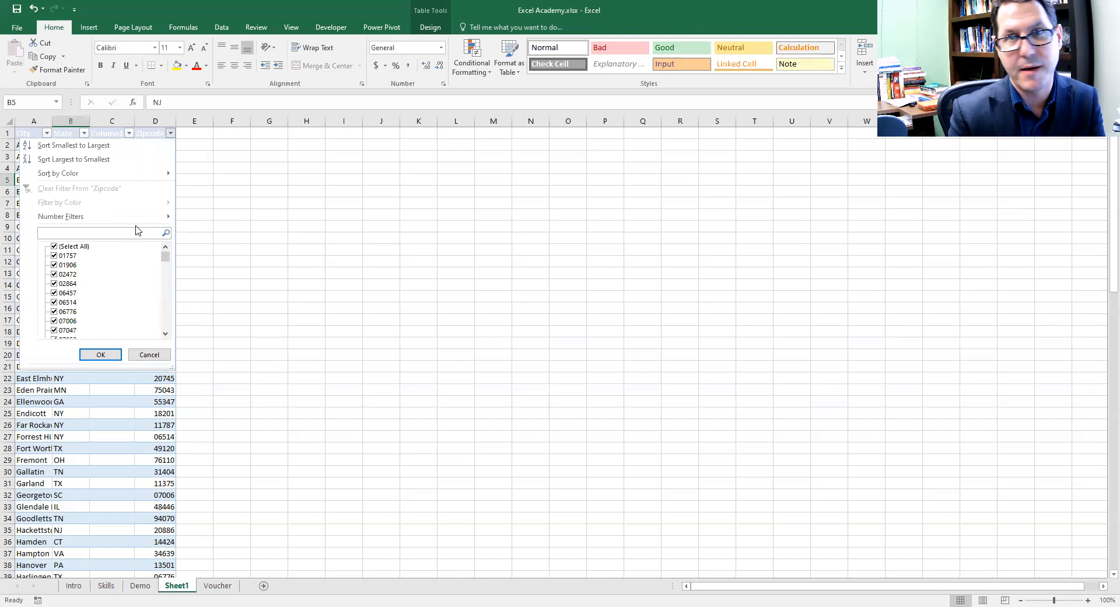
pyautogui.click(150, 355)
# - Sort the table by the State column from A to Z
pyautogui.click(85, 134)
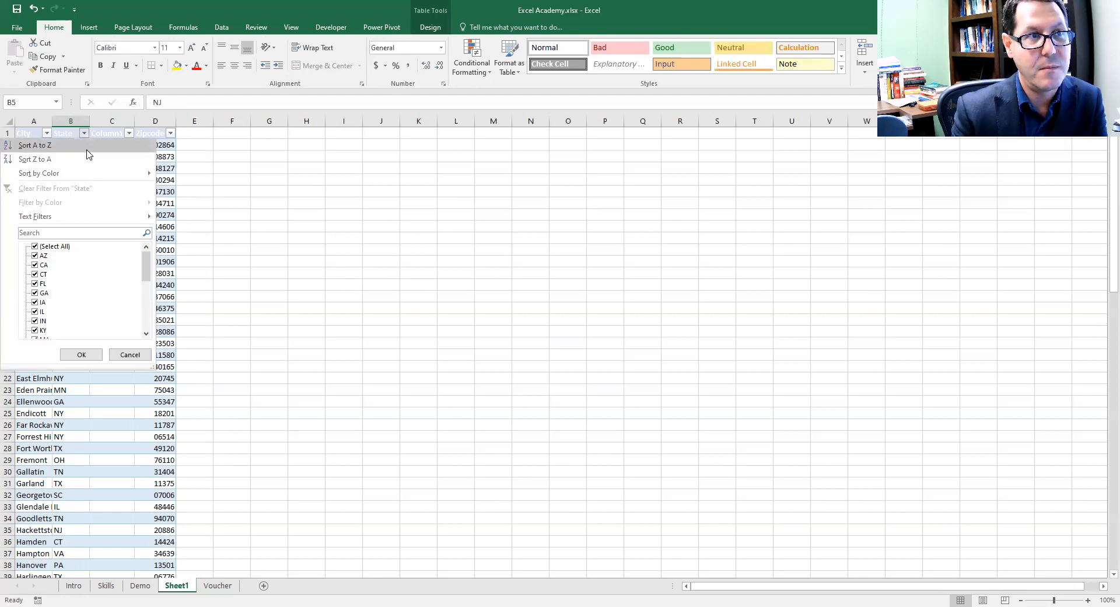
pyautogui.click(87, 146)
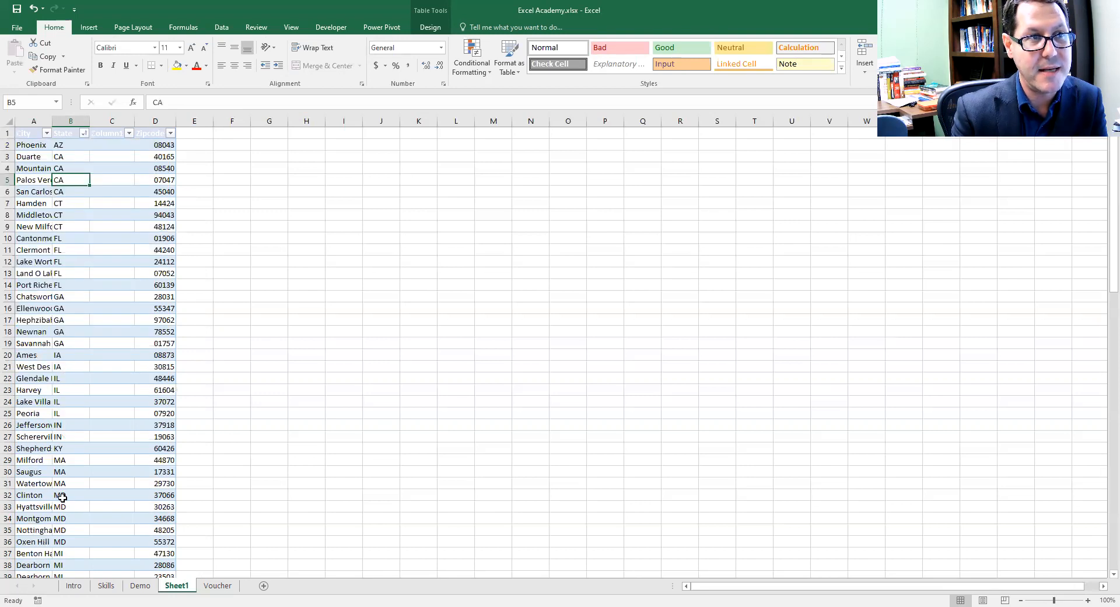